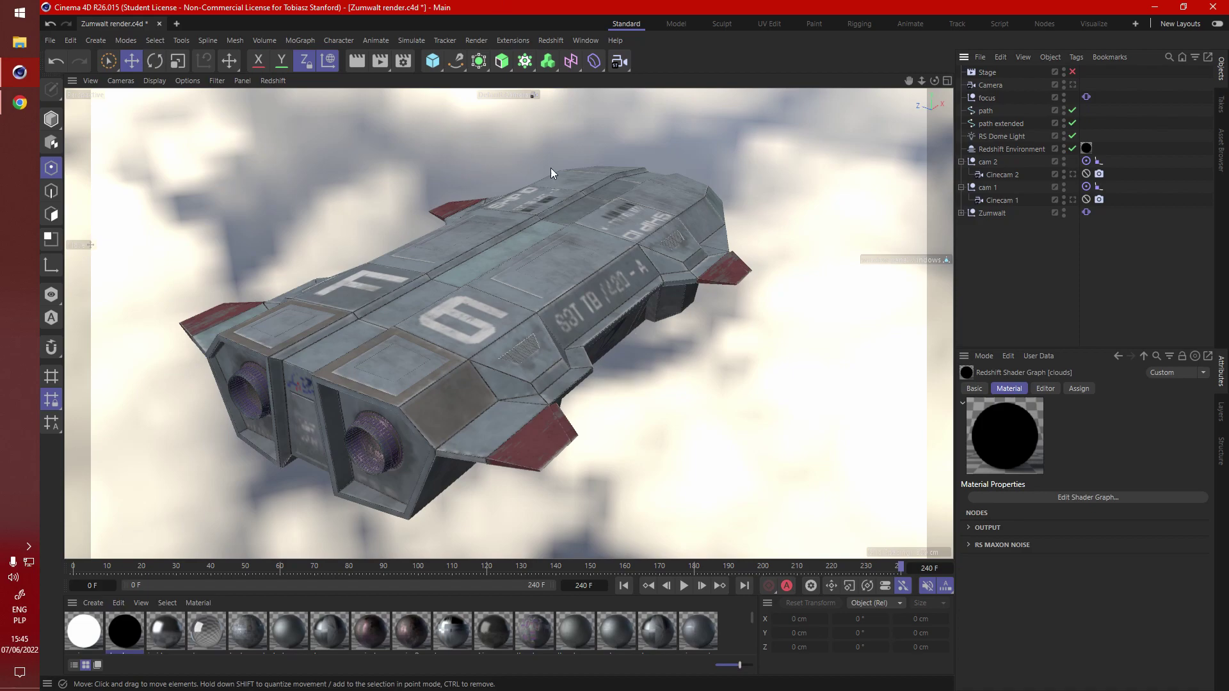
- Create a standard Redshift camera and turn on its Distortion Override and Enabled options
{"action": "left_click", "coordinate": [549, 40]}
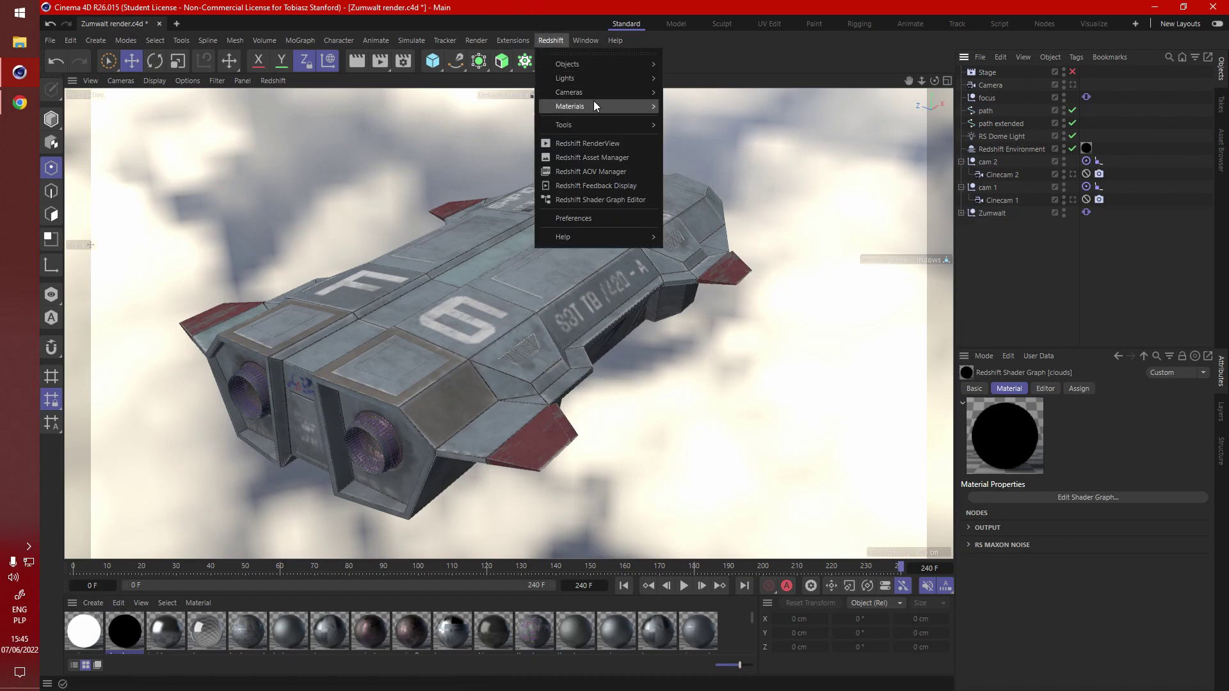
{"action": "mouse_move", "coordinate": [617, 93]}
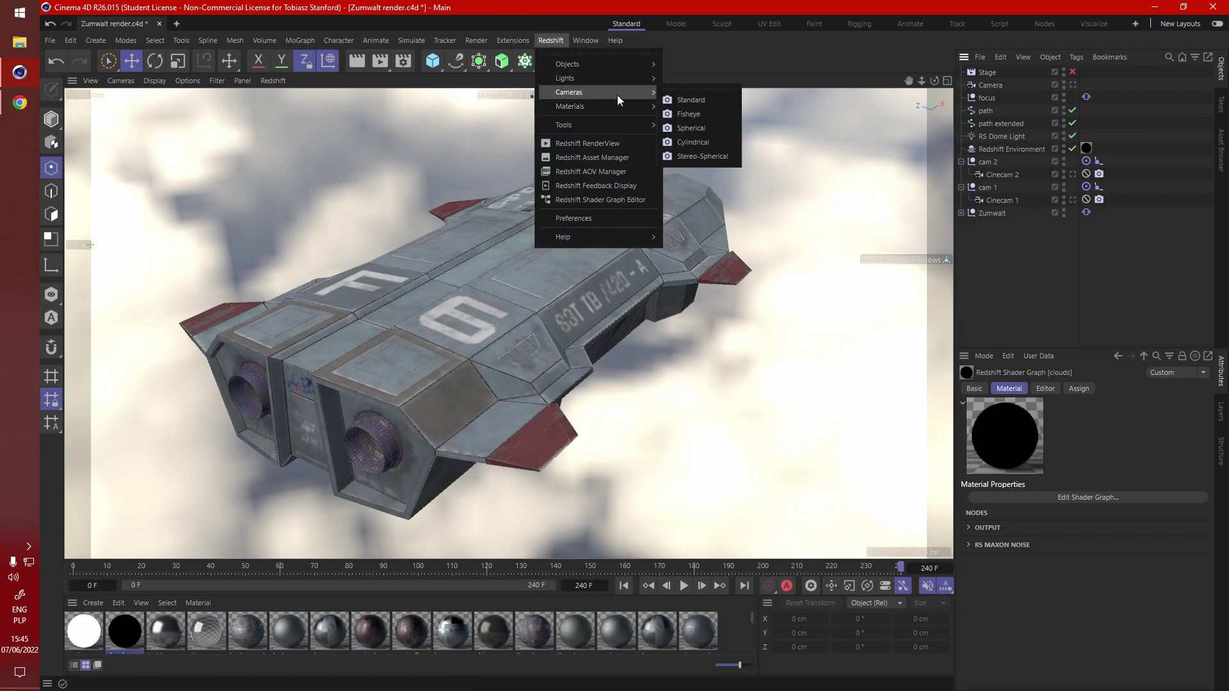
{"action": "left_click", "coordinate": [690, 101]}
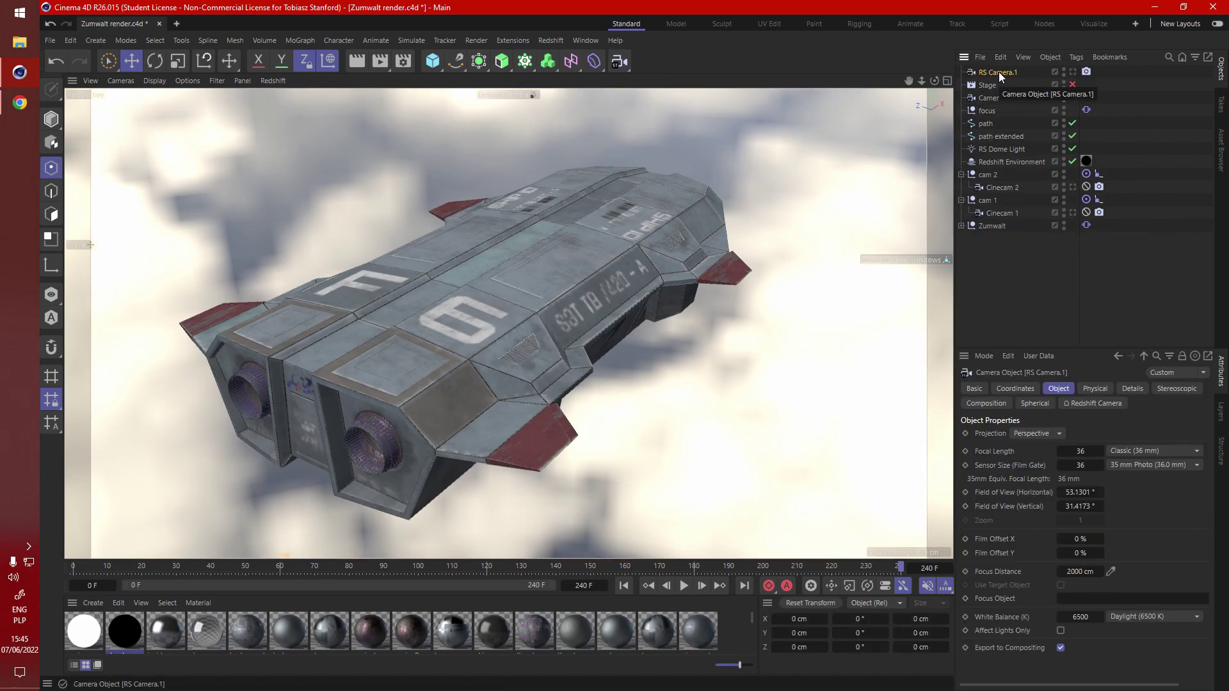
{"action": "left_click", "coordinate": [1087, 404]}
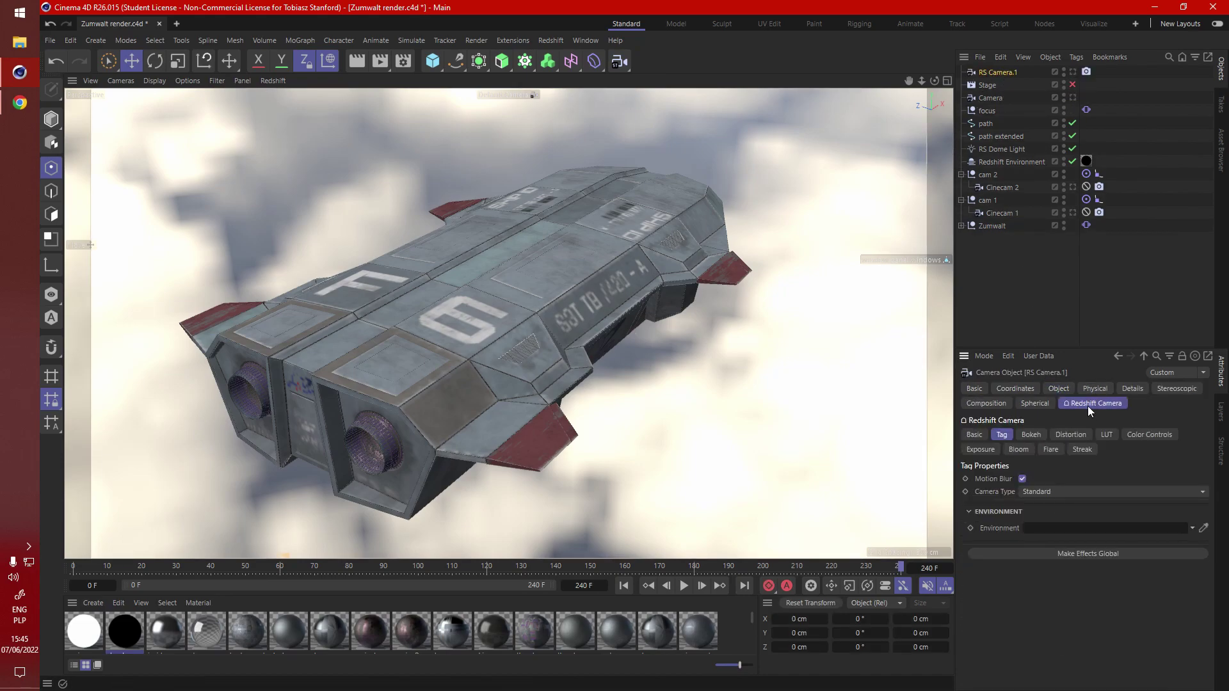
{"action": "left_click", "coordinate": [1071, 437]}
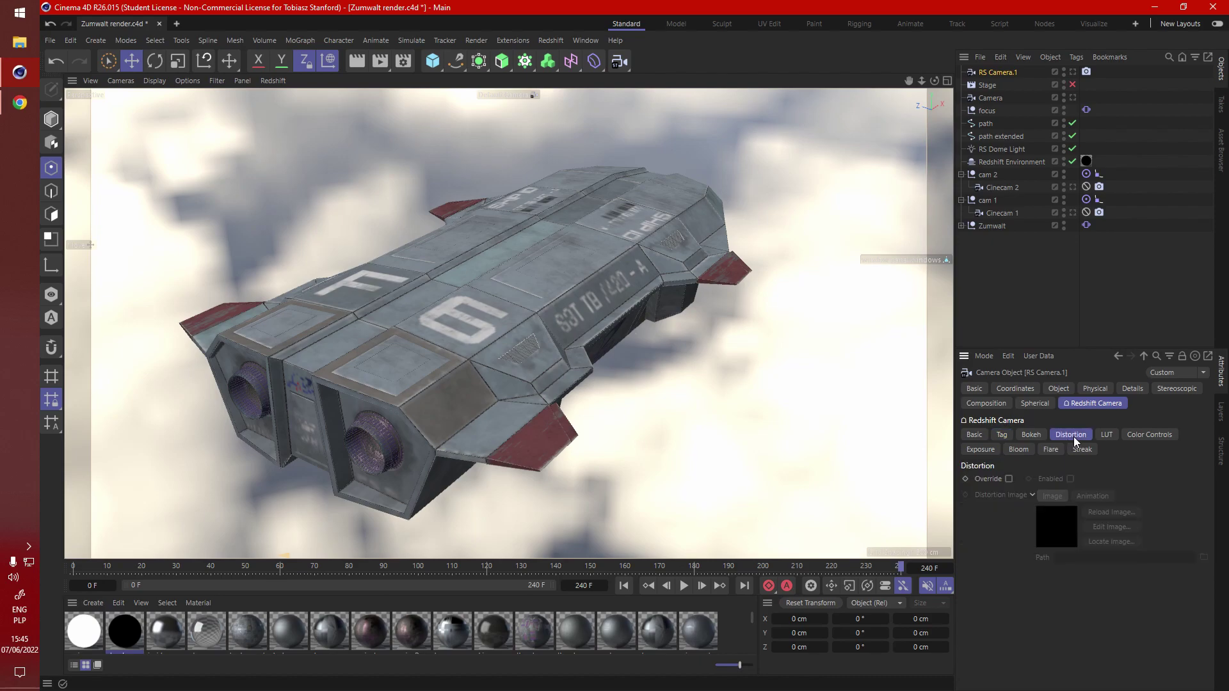
{"action": "left_click", "coordinate": [1009, 480]}
{"action": "left_click", "coordinate": [1070, 479]}
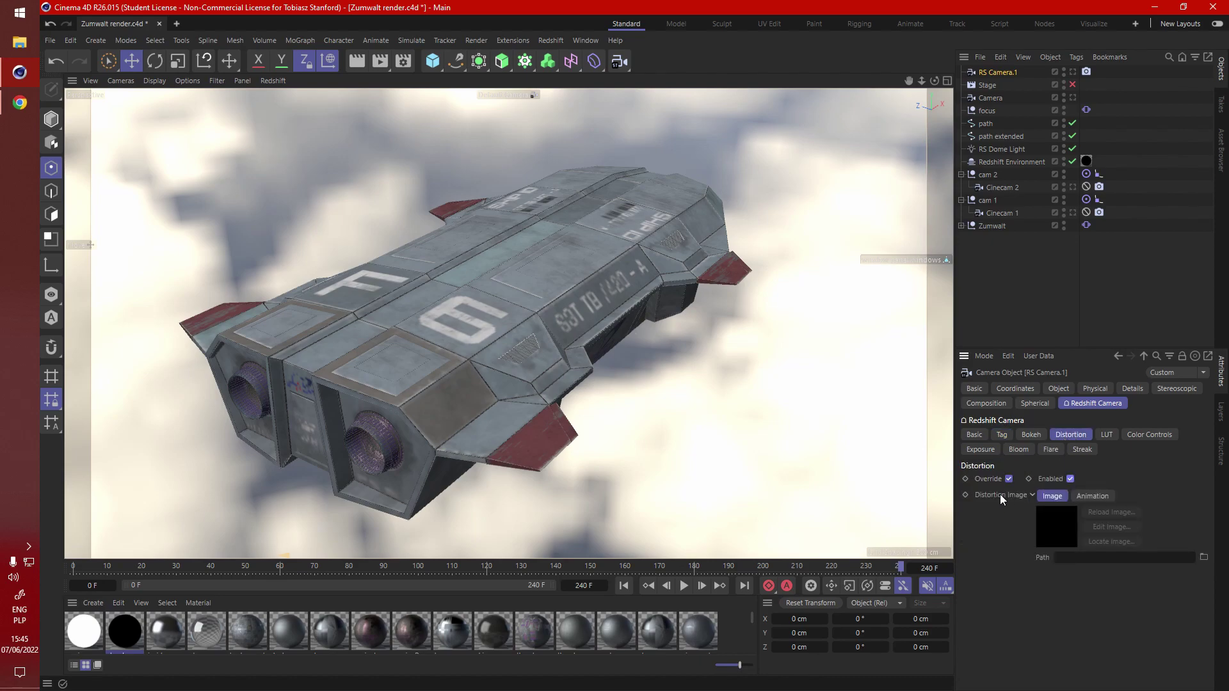
- Make the camera's Distortion Image parameter both an XPresso driver and driven (absolute)
{"action": "right_click", "coordinate": [997, 494]}
{"action": "mouse_move", "coordinate": [1051, 460]}
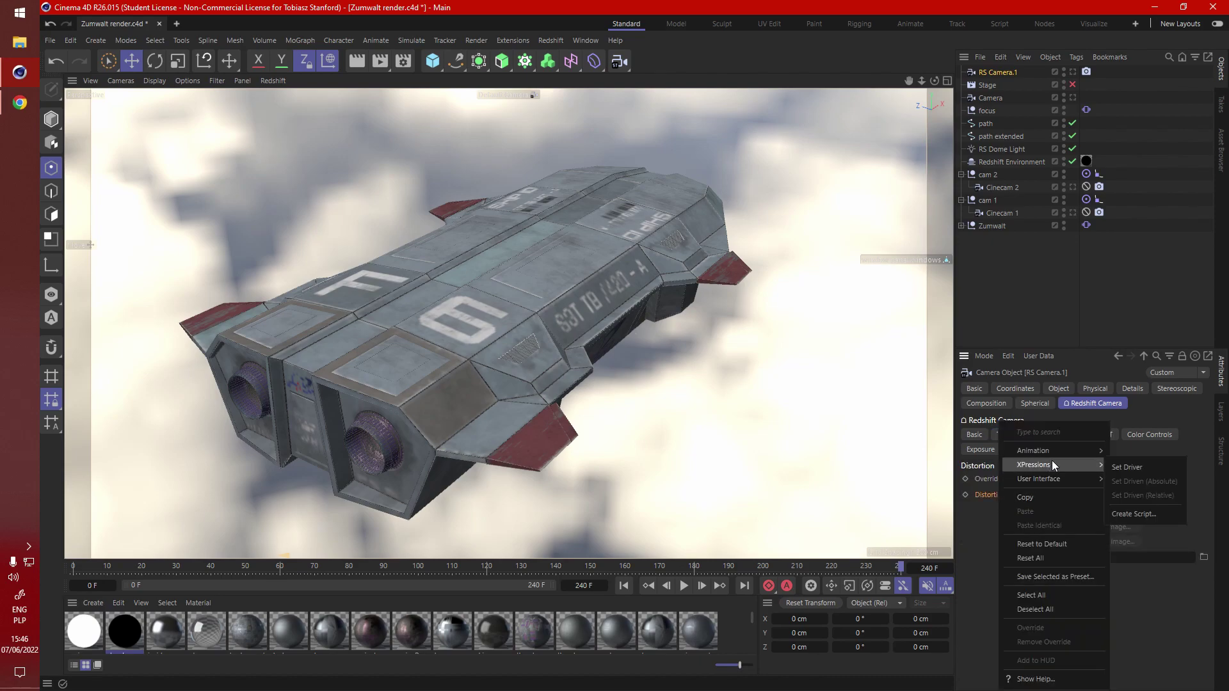
{"action": "left_click", "coordinate": [1134, 466]}
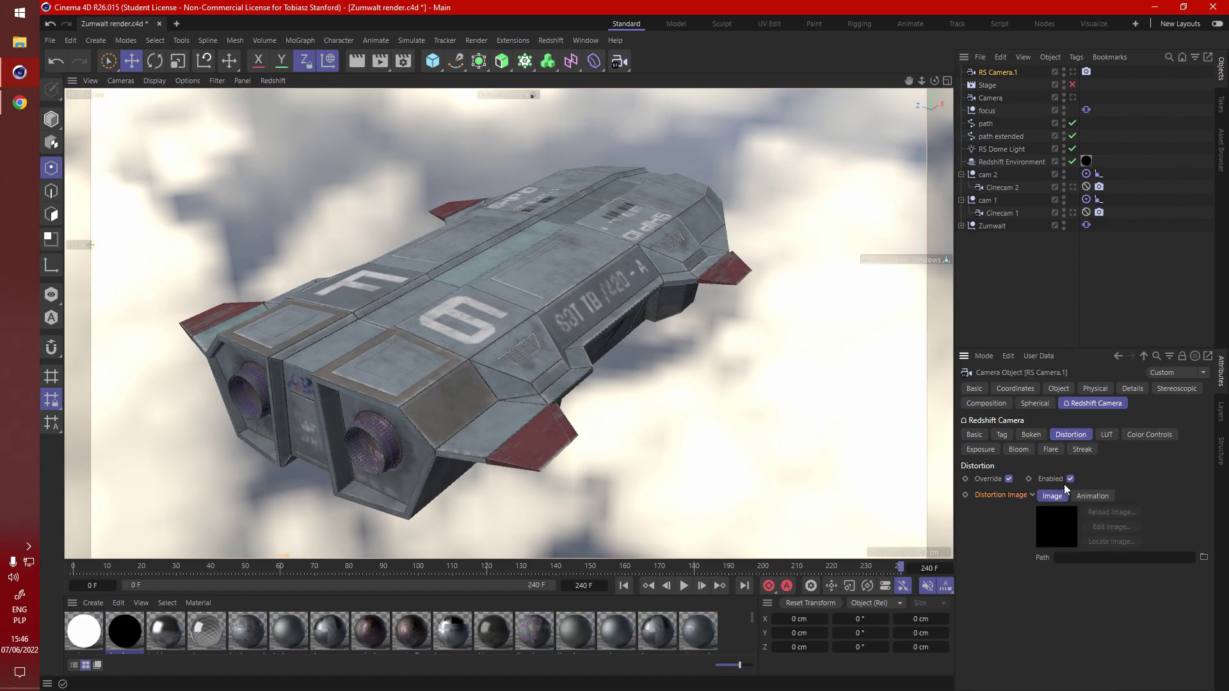
{"action": "right_click", "coordinate": [1011, 496]}
{"action": "mouse_move", "coordinate": [1068, 465]}
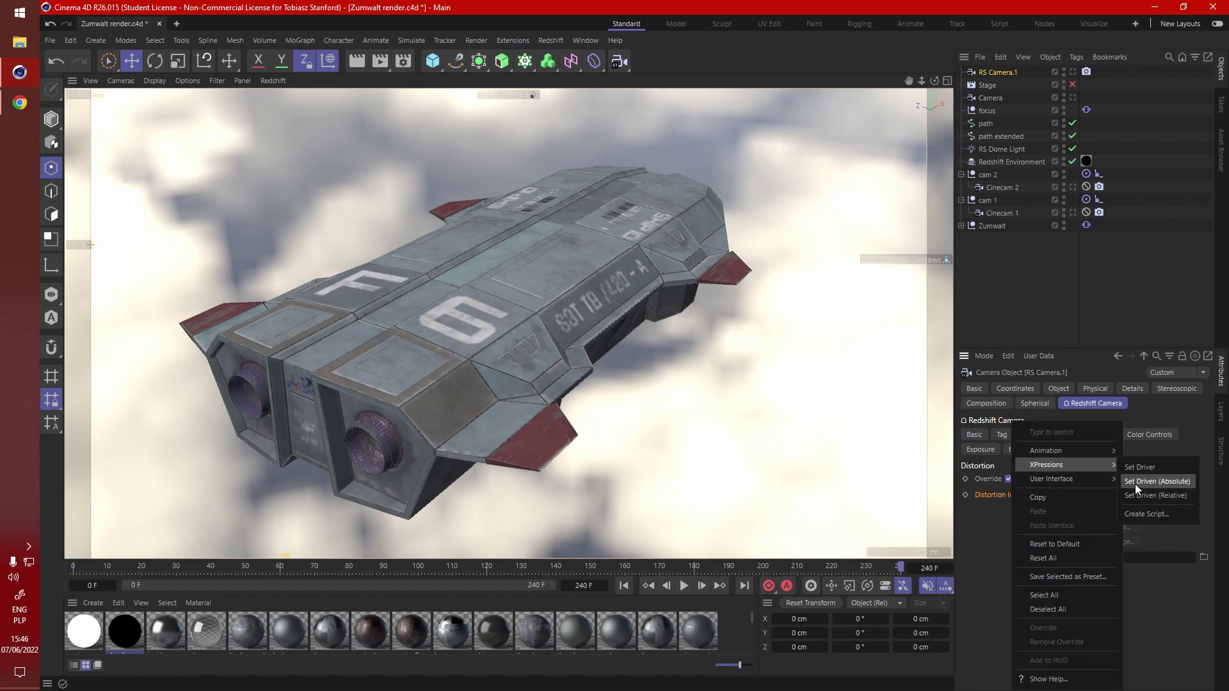
{"action": "left_click", "coordinate": [1171, 481]}
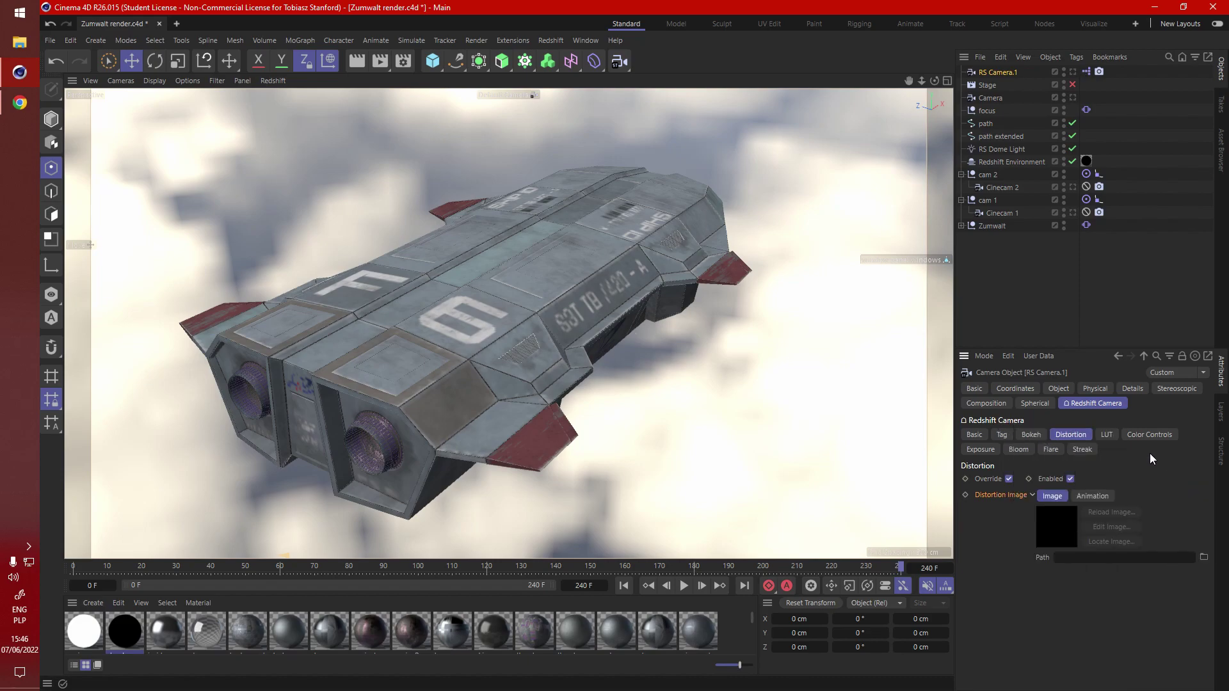
- In the XPresso Editor, add a C4D Shader node and wire its Texture into Distortion Image
{"action": "left_click", "coordinate": [1086, 73]}
{"action": "double_click", "coordinate": [1086, 72]}
{"action": "left_click_drag", "start_coordinate": [958, 65], "coordinate": [701, 167]}
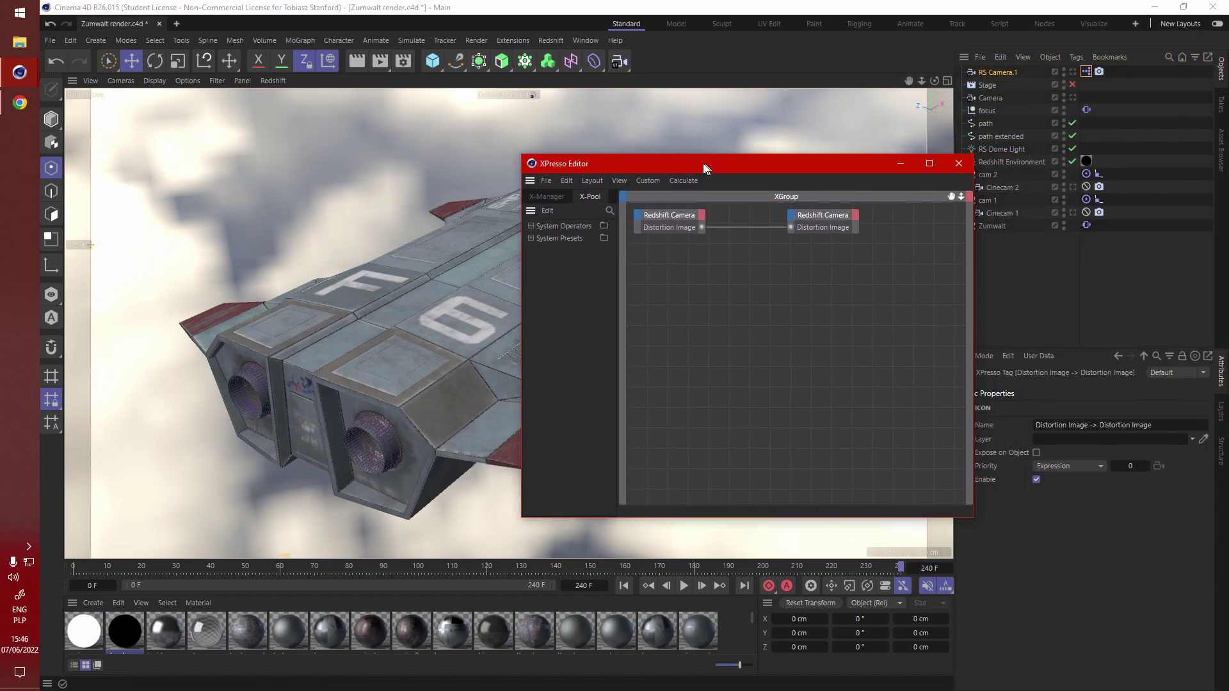
{"action": "left_click", "coordinate": [606, 210]}
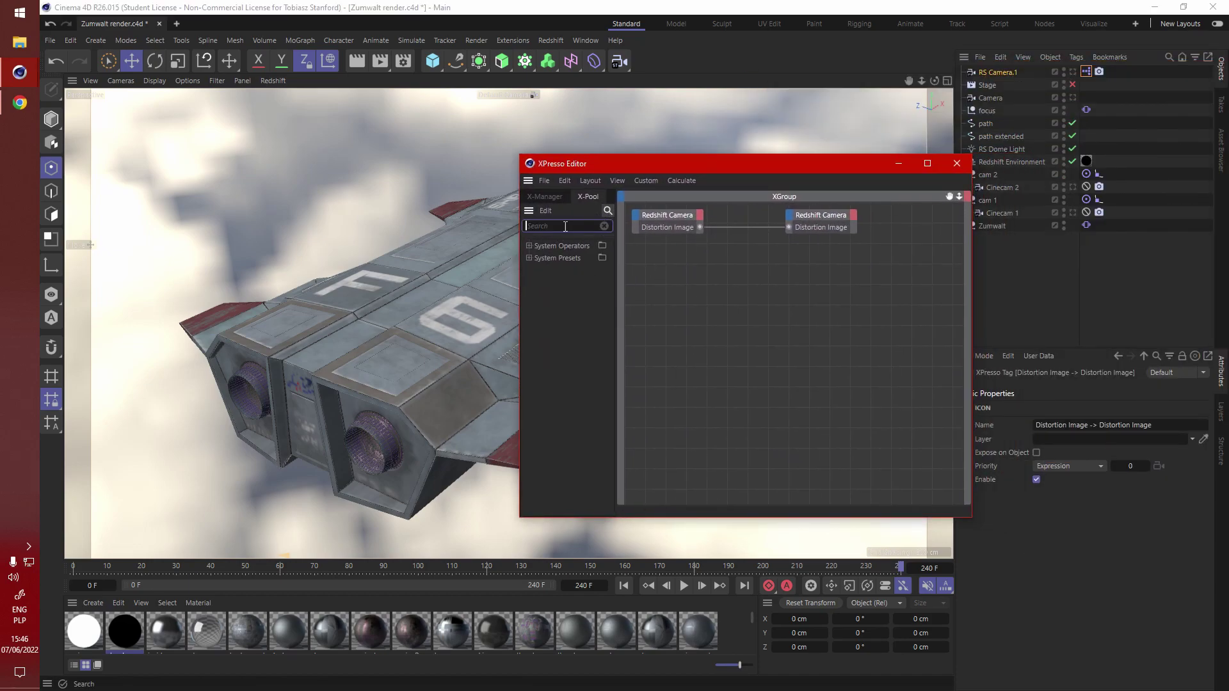
{"action": "type", "text": "c4d"}
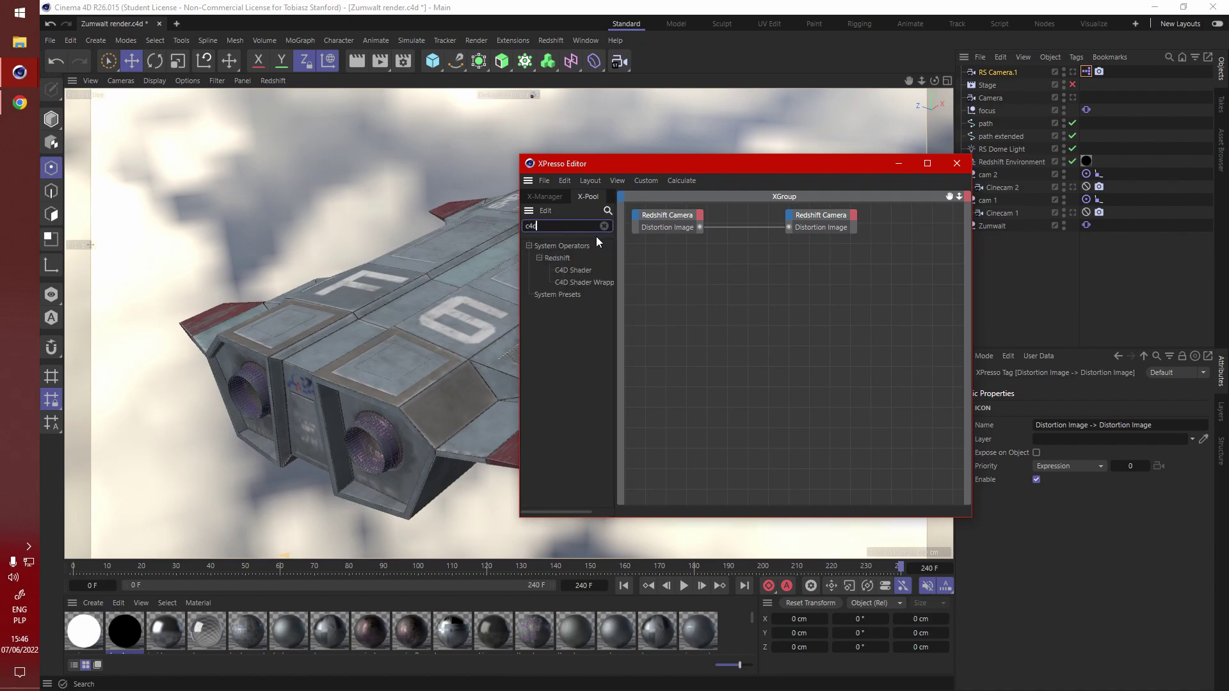
{"action": "left_click_drag", "start_coordinate": [563, 270], "coordinate": [659, 281]}
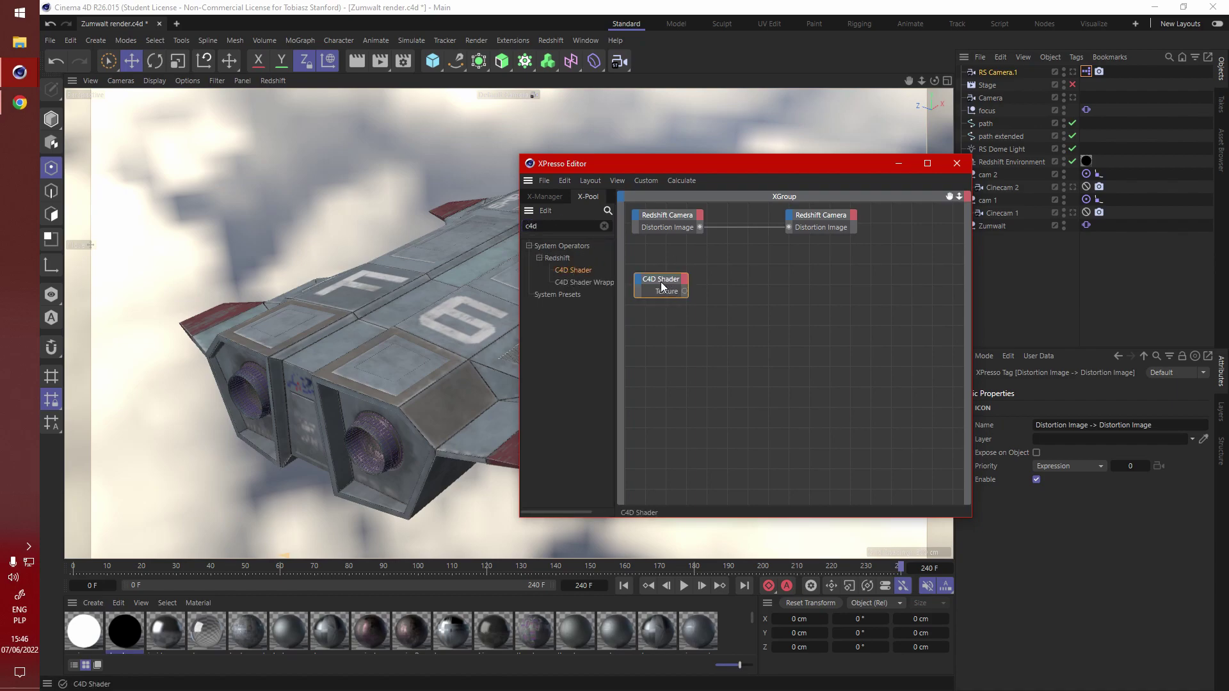
{"action": "left_click_drag", "start_coordinate": [762, 245], "coordinate": [788, 226]}
{"action": "left_click", "coordinate": [658, 263]}
{"action": "left_click_drag", "start_coordinate": [714, 168], "coordinate": [577, 150]}
- Set the C4D Shader node's texture to 2048 × 2048 at 32 Bits/Channel
{"action": "double_click", "coordinate": [1037, 436]}
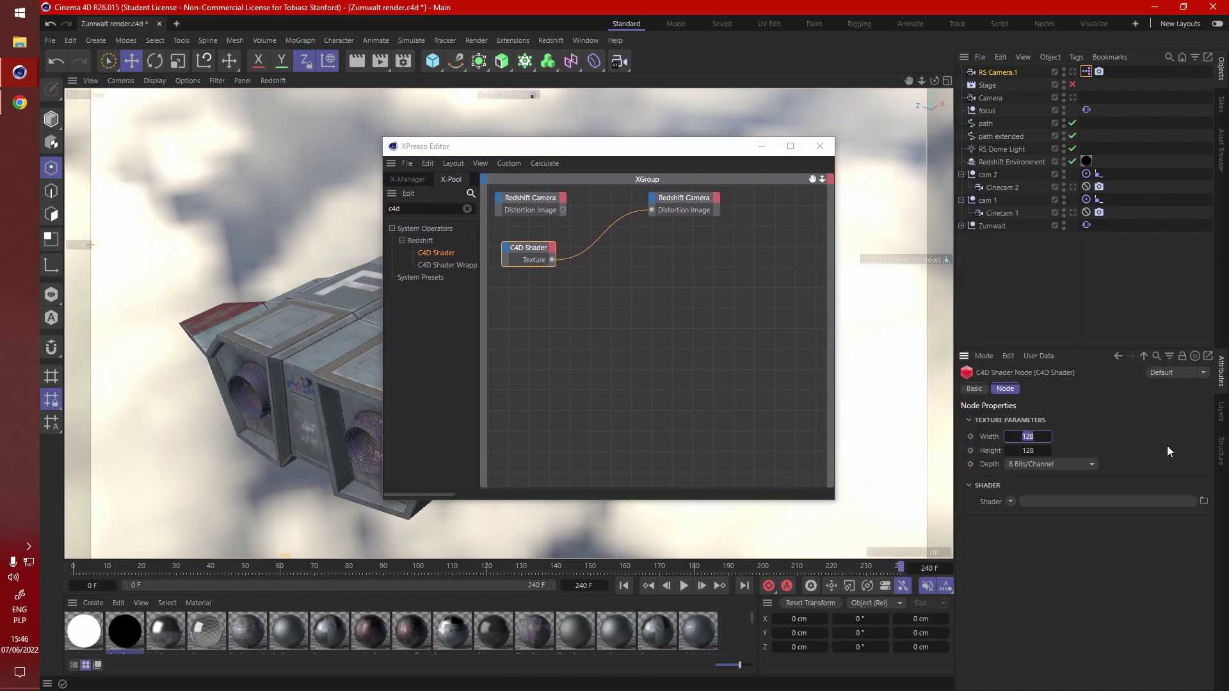
{"action": "type", "text": "2048"}
{"action": "key", "text": "Tab"}
{"action": "type", "text": "2048"}
{"action": "left_click", "coordinate": [1050, 464]}
{"action": "left_click", "coordinate": [1054, 509]}
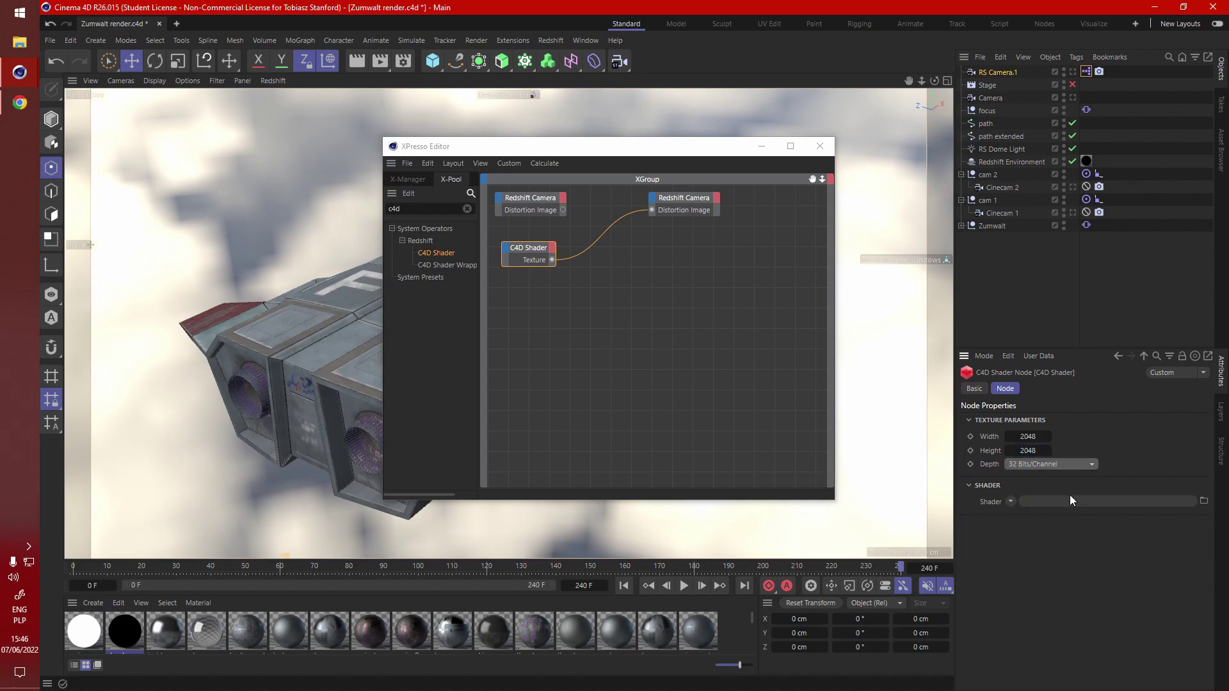
- Load a Layer shader into the node and add two Gradient layers to it
{"action": "left_click", "coordinate": [1009, 502]}
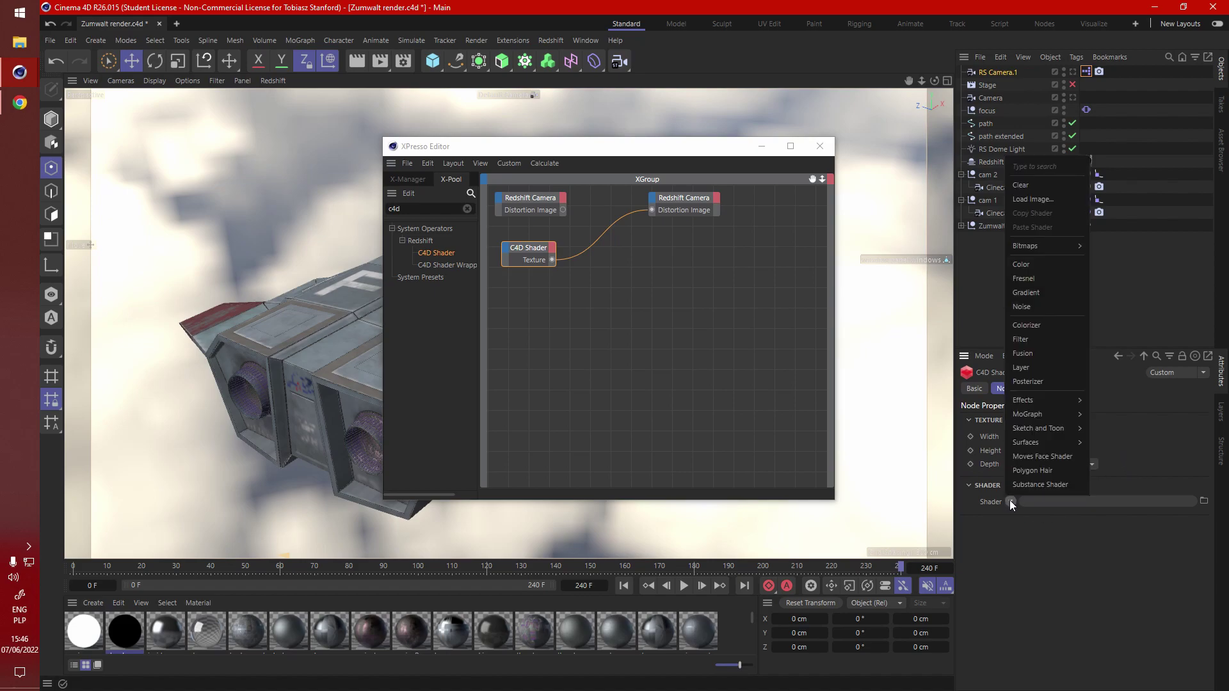
{"action": "left_click", "coordinate": [1033, 370]}
{"action": "left_click", "coordinate": [1028, 535]}
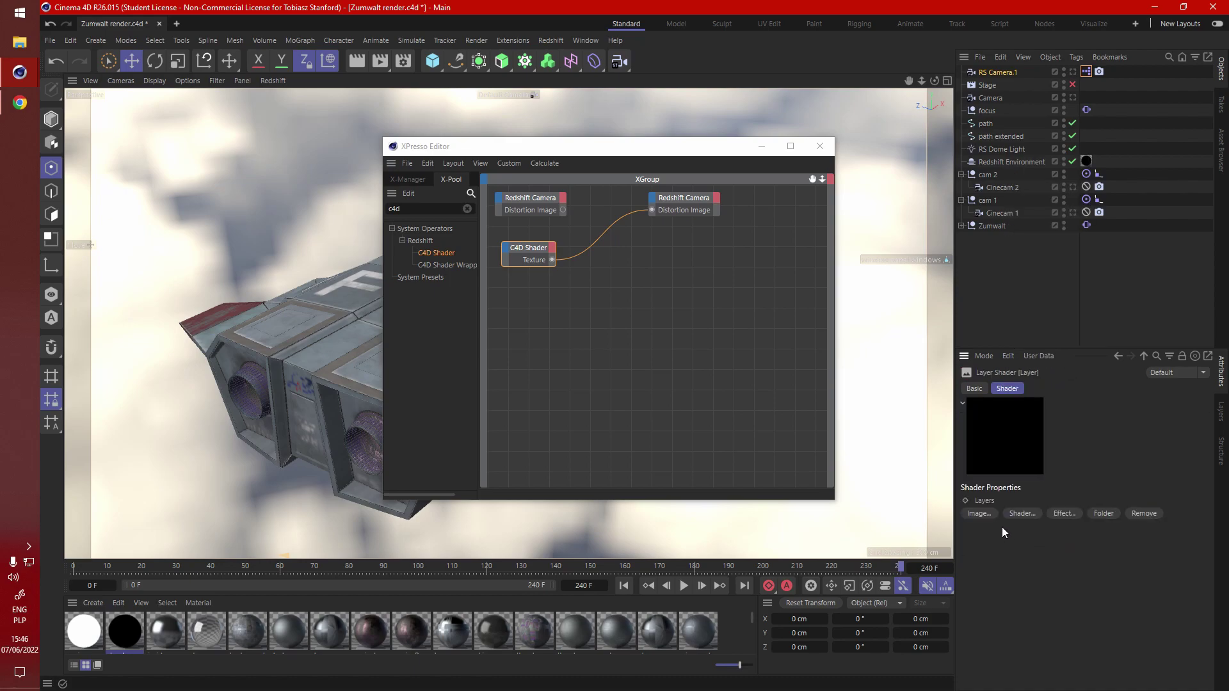
{"action": "left_click", "coordinate": [1022, 513]}
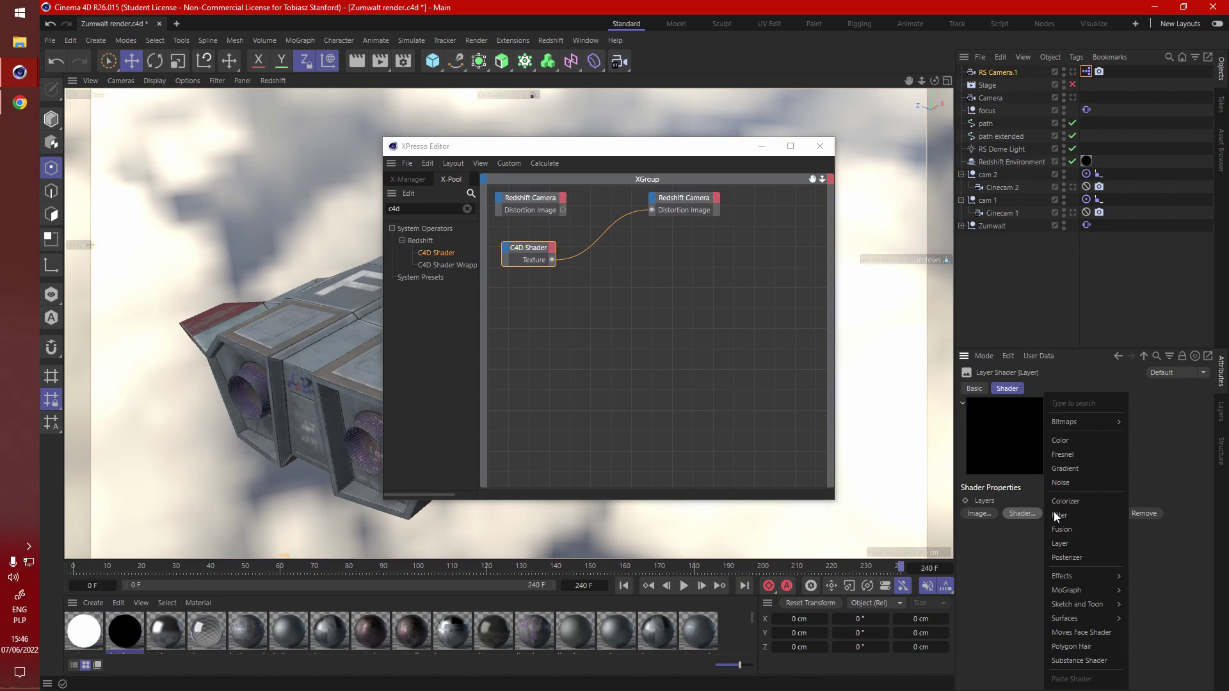
{"action": "left_click", "coordinate": [1094, 473]}
{"action": "left_click", "coordinate": [1032, 514]}
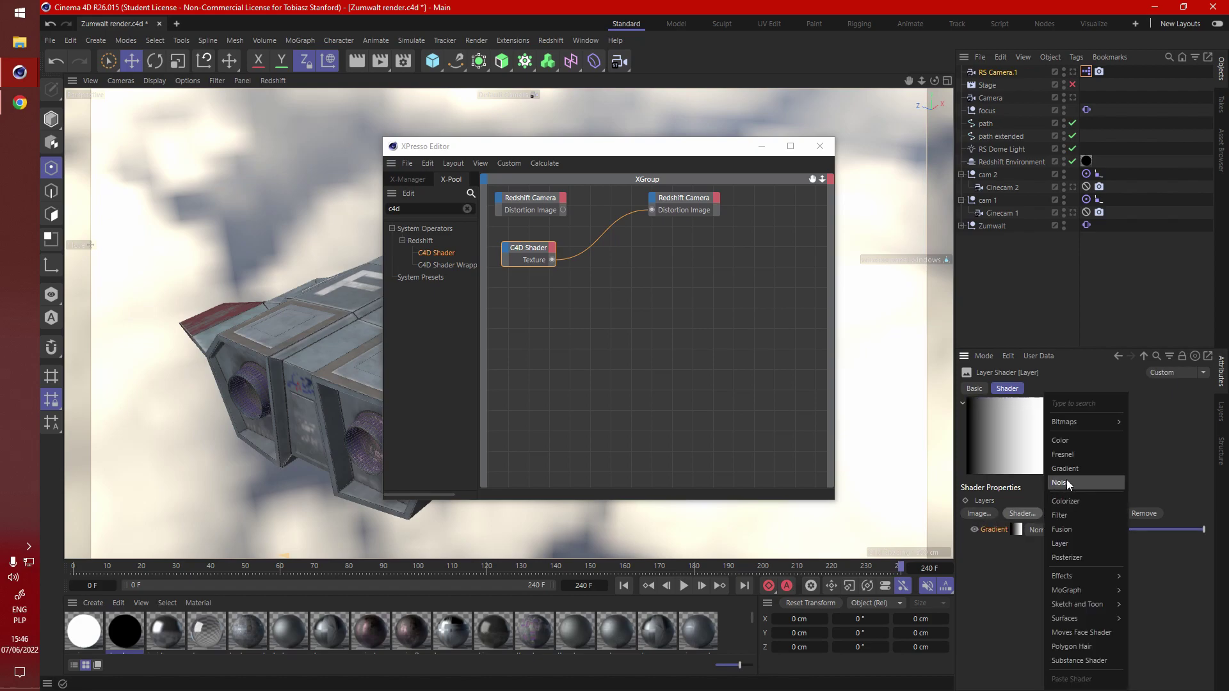
{"action": "left_click", "coordinate": [1085, 473]}
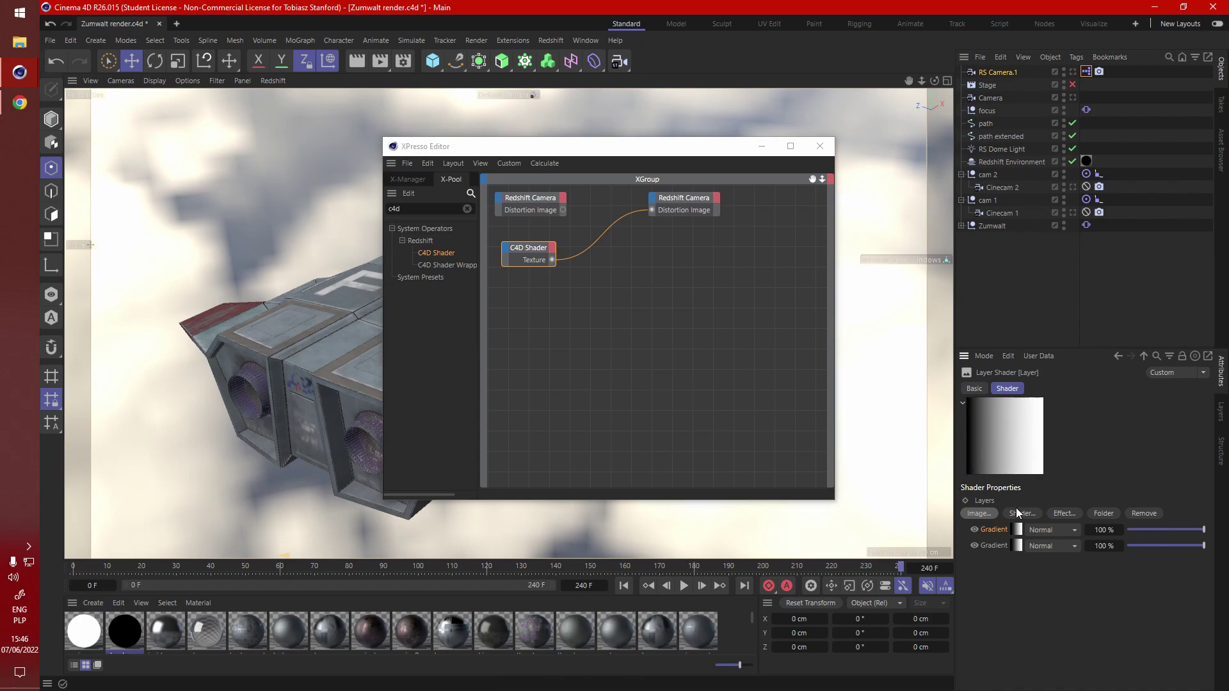
- Set the first Gradient's end knot to RGB 0/255/0 for a green gradient
{"action": "left_click", "coordinate": [1016, 529]}
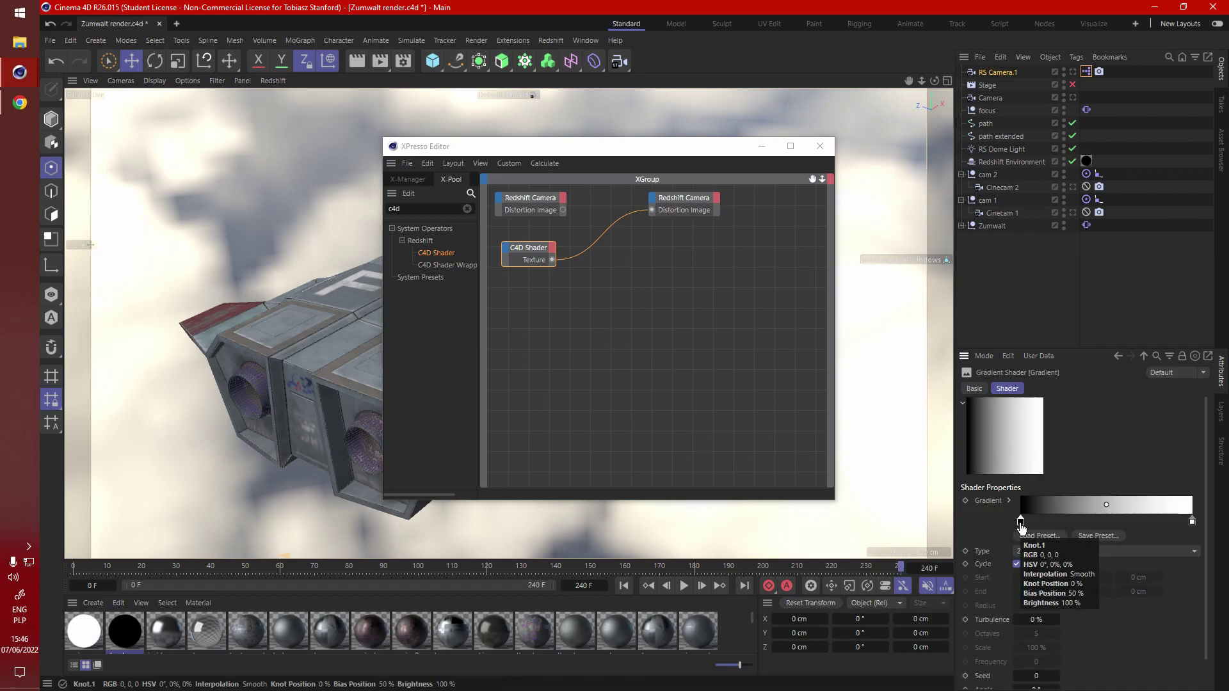
{"action": "left_click", "coordinate": [1191, 521]}
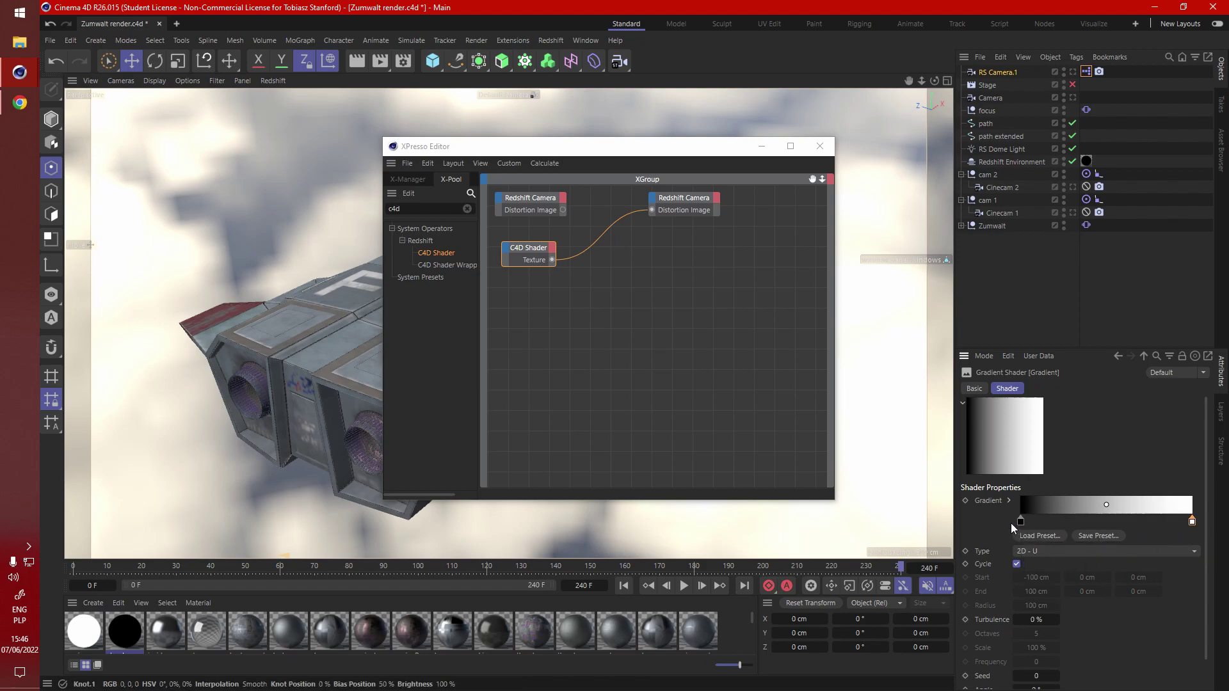
{"action": "left_click", "coordinate": [1007, 499]}
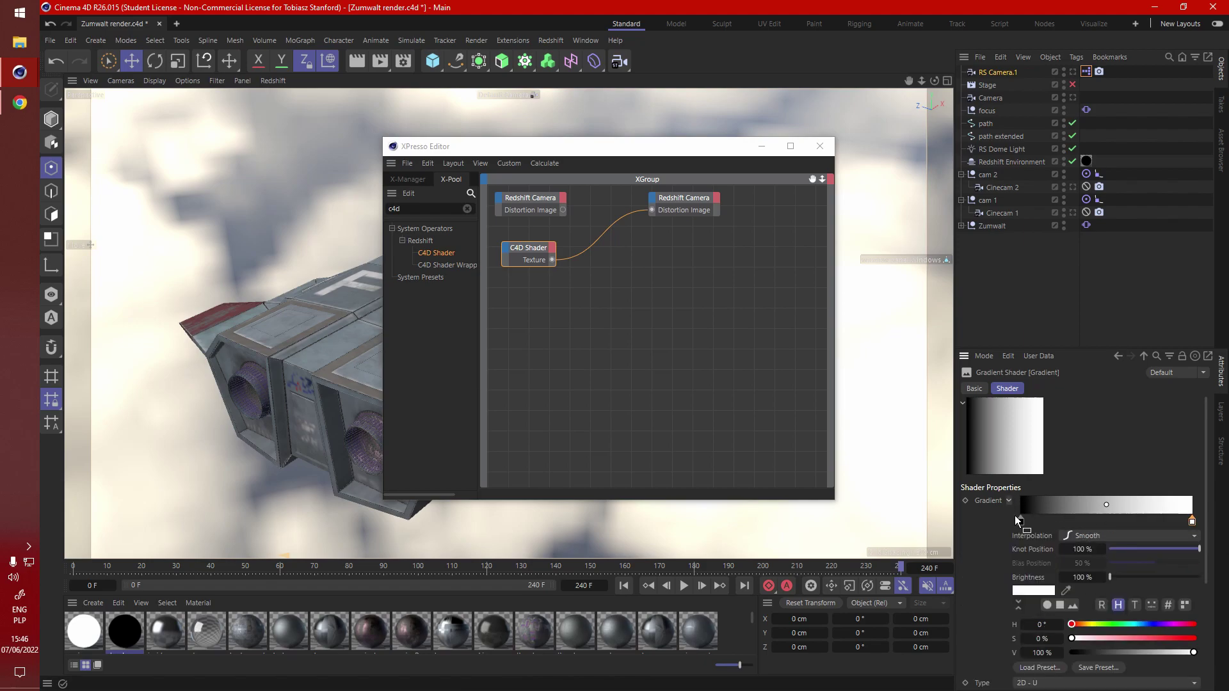
{"action": "left_click", "coordinate": [1101, 605]}
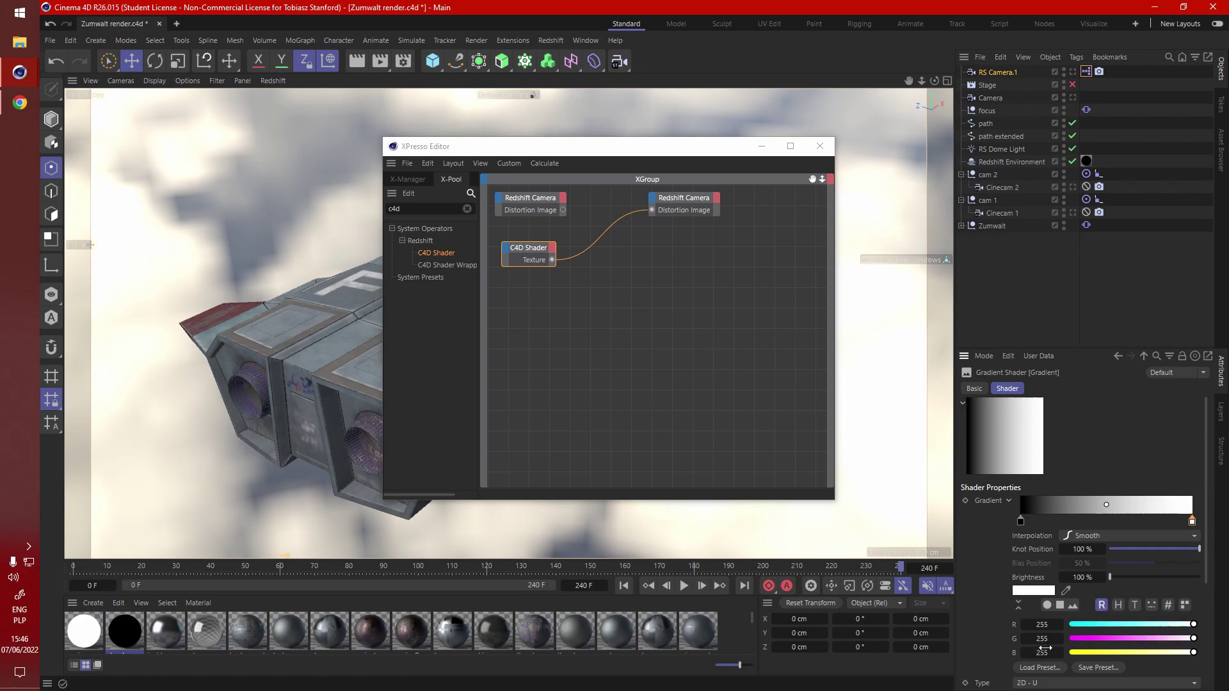
{"action": "scroll", "coordinate": [992, 613], "scroll_direction": "down", "scroll_amount": 3}
{"action": "left_click", "coordinate": [1071, 561]}
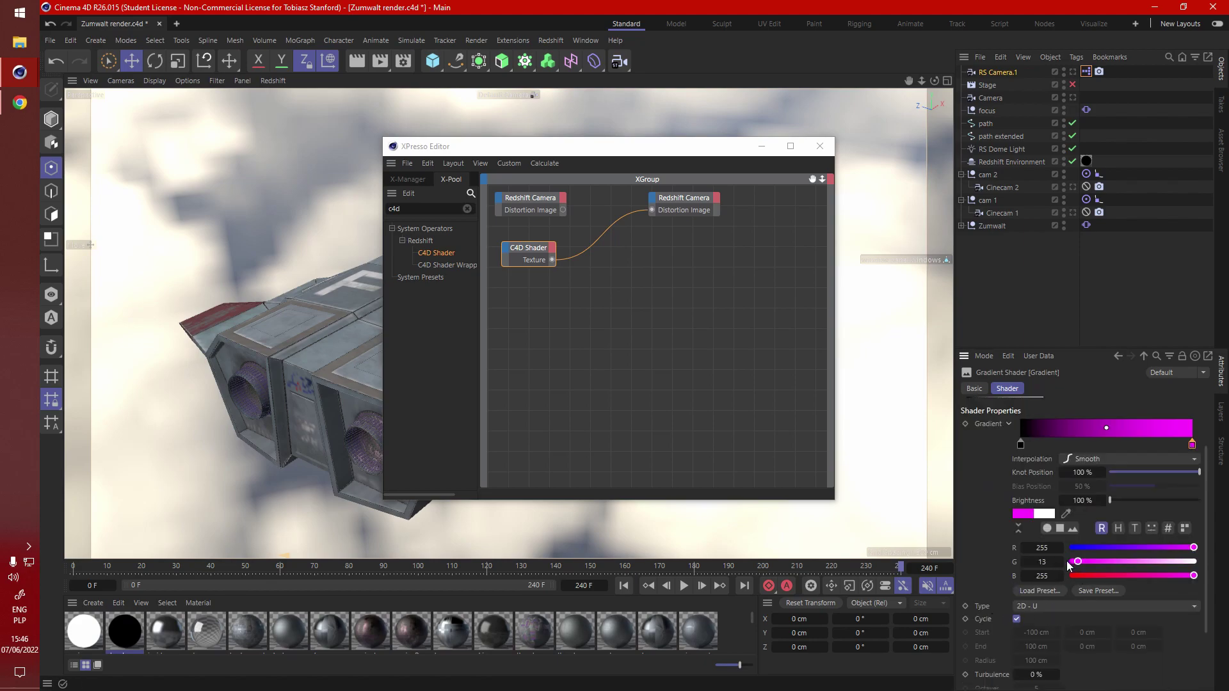
{"action": "left_click", "coordinate": [1076, 548]}
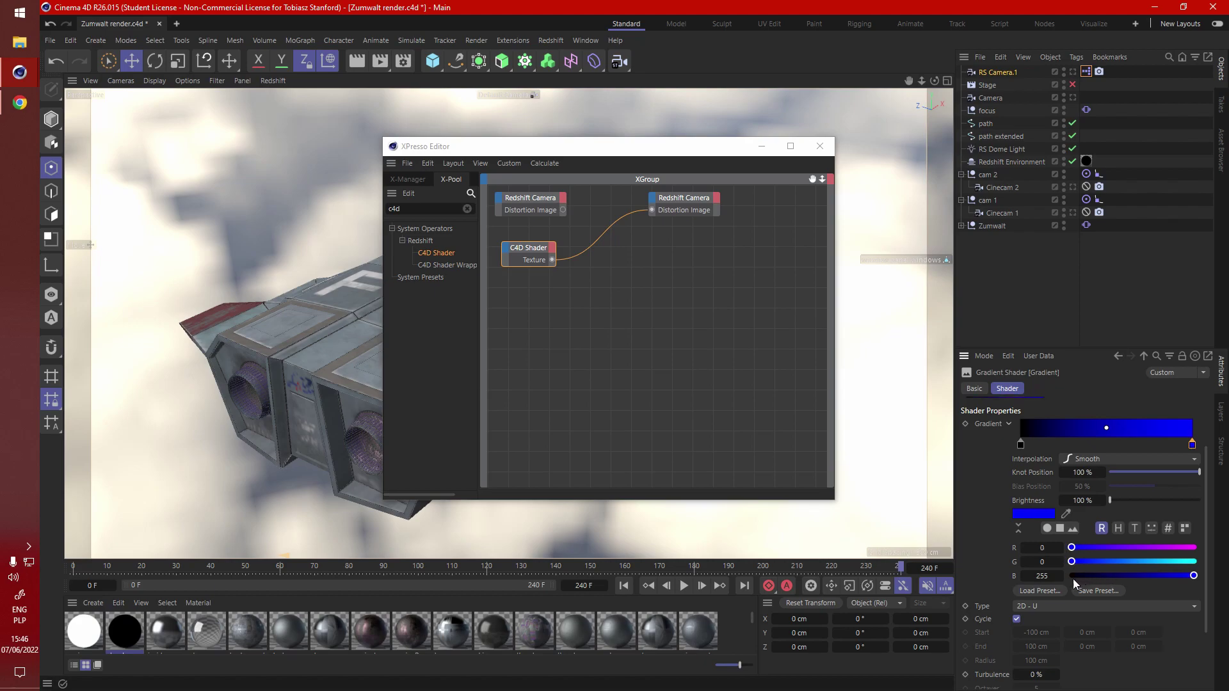
{"action": "left_click", "coordinate": [1073, 576]}
{"action": "left_click", "coordinate": [1070, 575]}
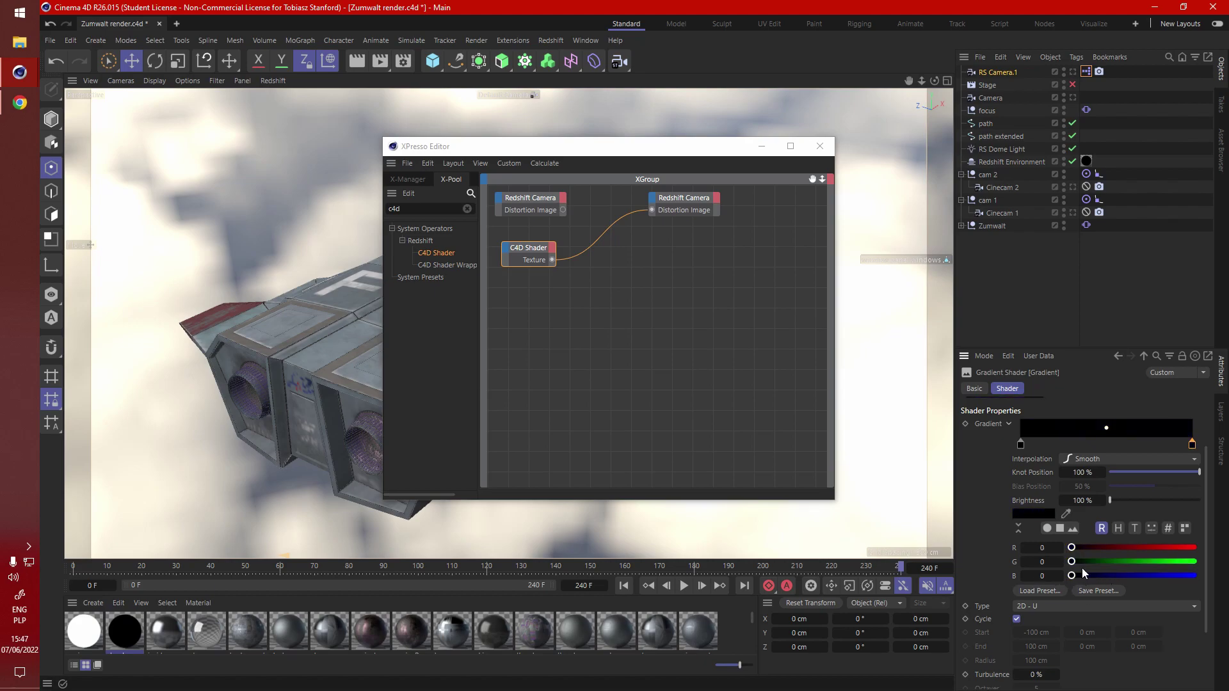
{"action": "left_click_drag", "start_coordinate": [1180, 561], "coordinate": [1209, 563]}
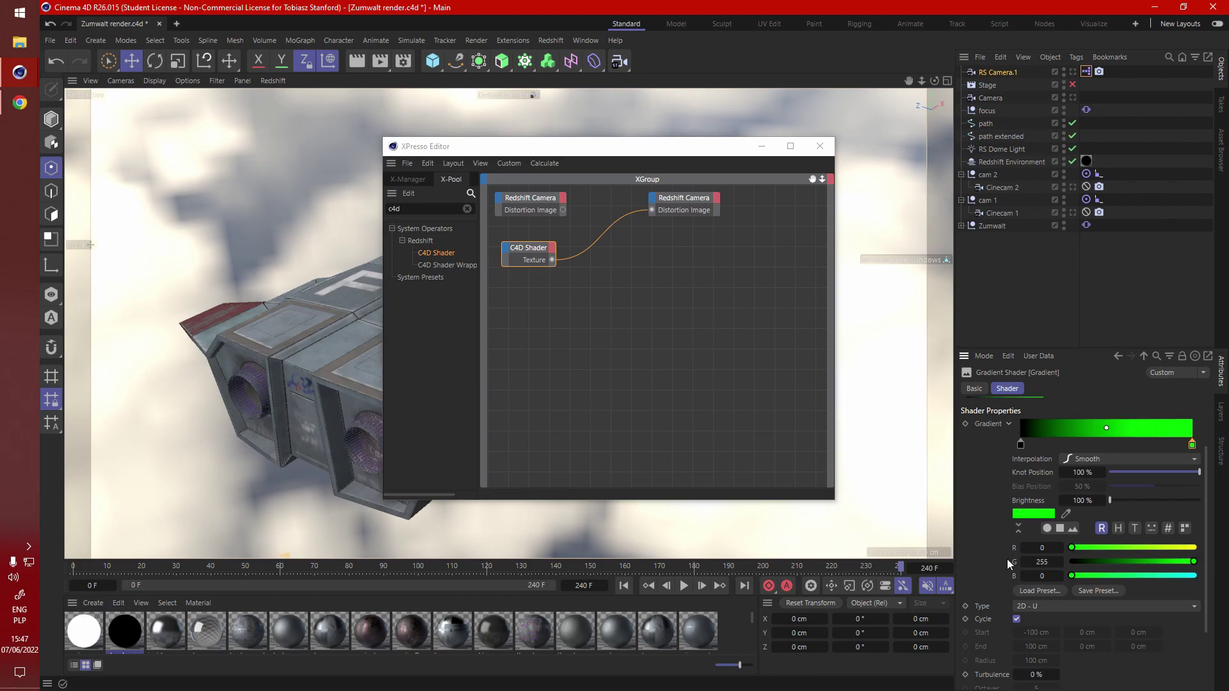
- Set the second Gradient layer's Type to 2D - V
{"action": "left_click", "coordinate": [1143, 355]}
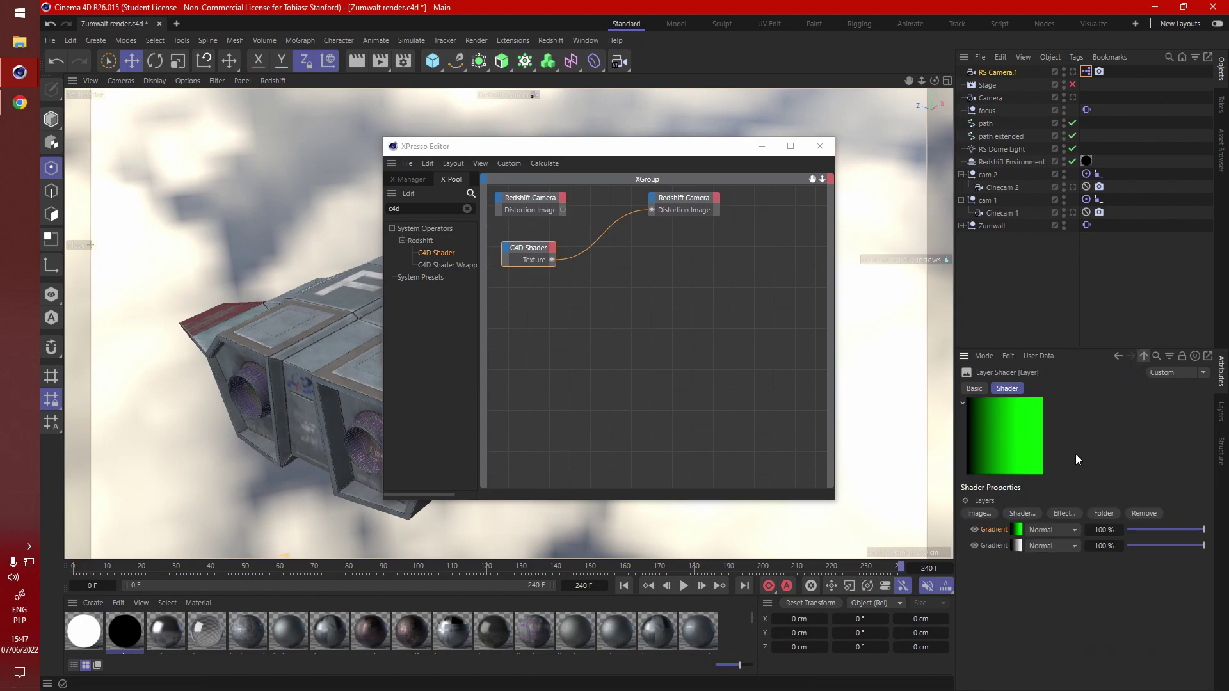
{"action": "left_click", "coordinate": [1018, 545]}
{"action": "scroll", "coordinate": [998, 589], "scroll_direction": "down", "scroll_amount": 3}
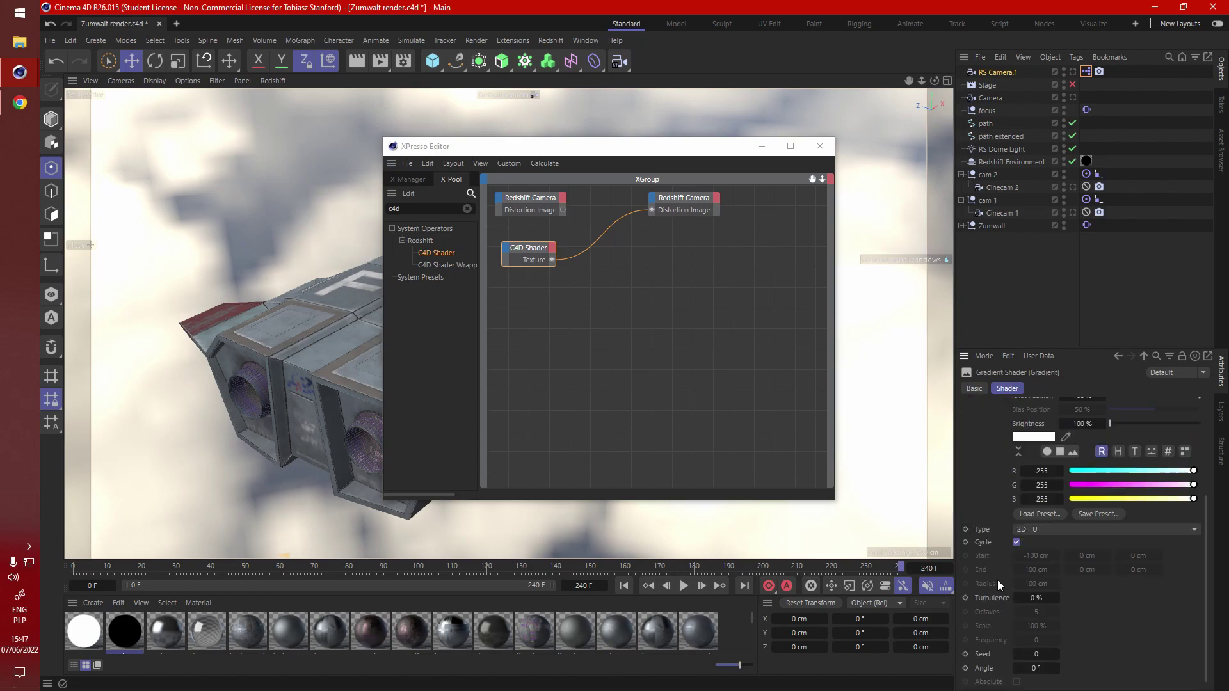
{"action": "left_click", "coordinate": [1056, 528]}
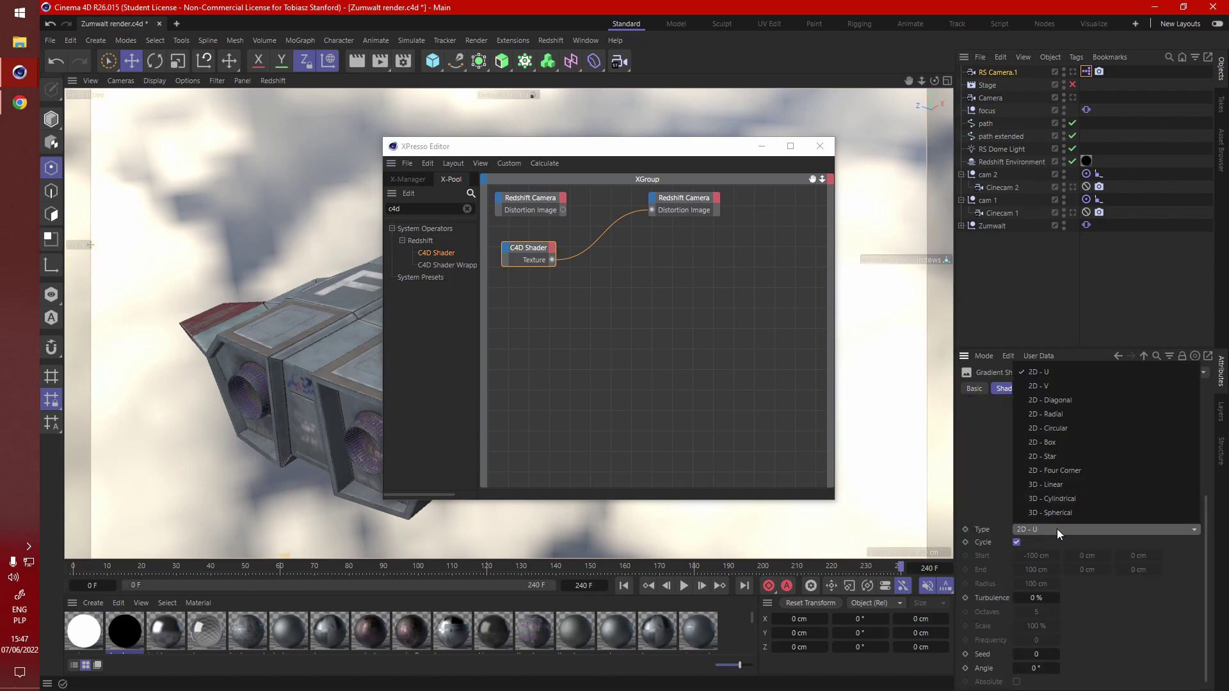
{"action": "left_click", "coordinate": [1053, 386]}
{"action": "scroll", "coordinate": [981, 512], "scroll_direction": "up", "scroll_amount": 3}
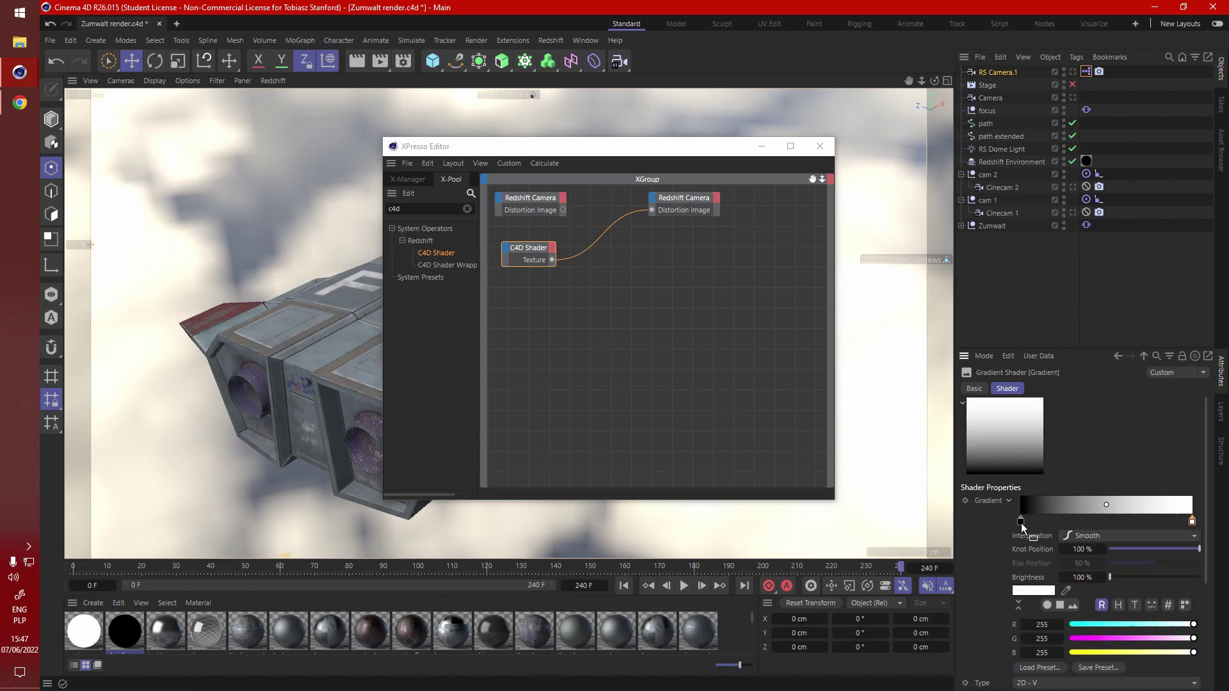
- Colour the second gradient's end knot red 255 and give its knots Linear interpolation
{"action": "left_click", "coordinate": [1071, 625]}
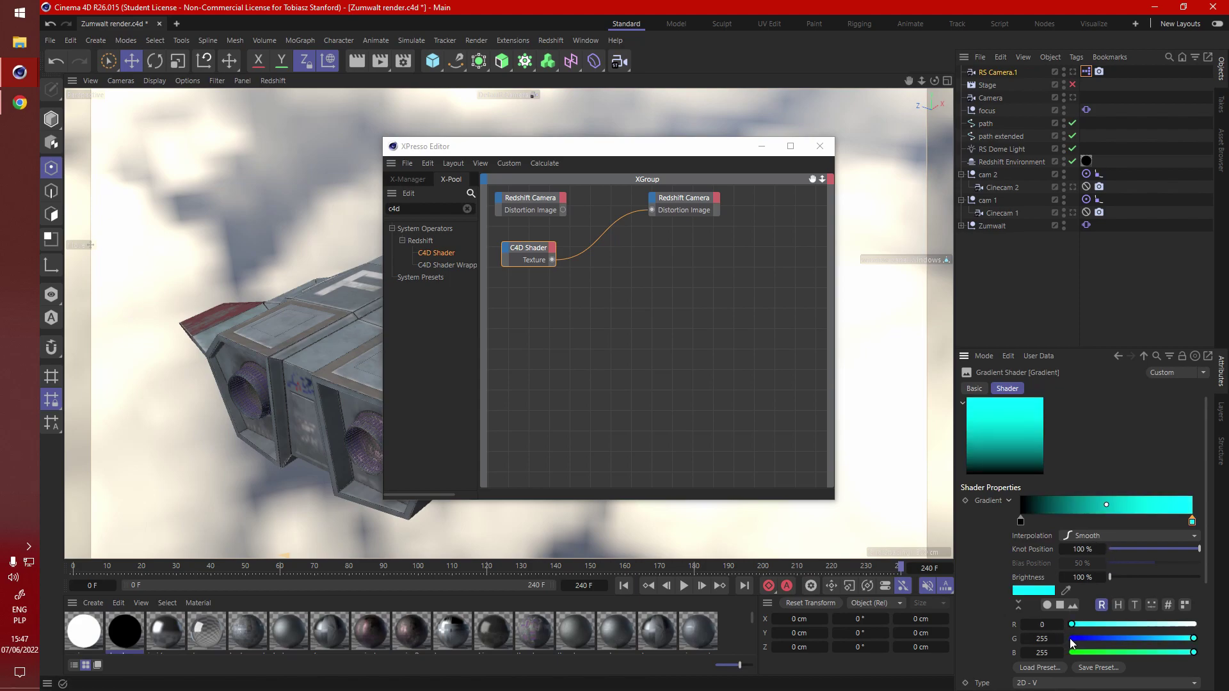
{"action": "left_click", "coordinate": [1070, 638]}
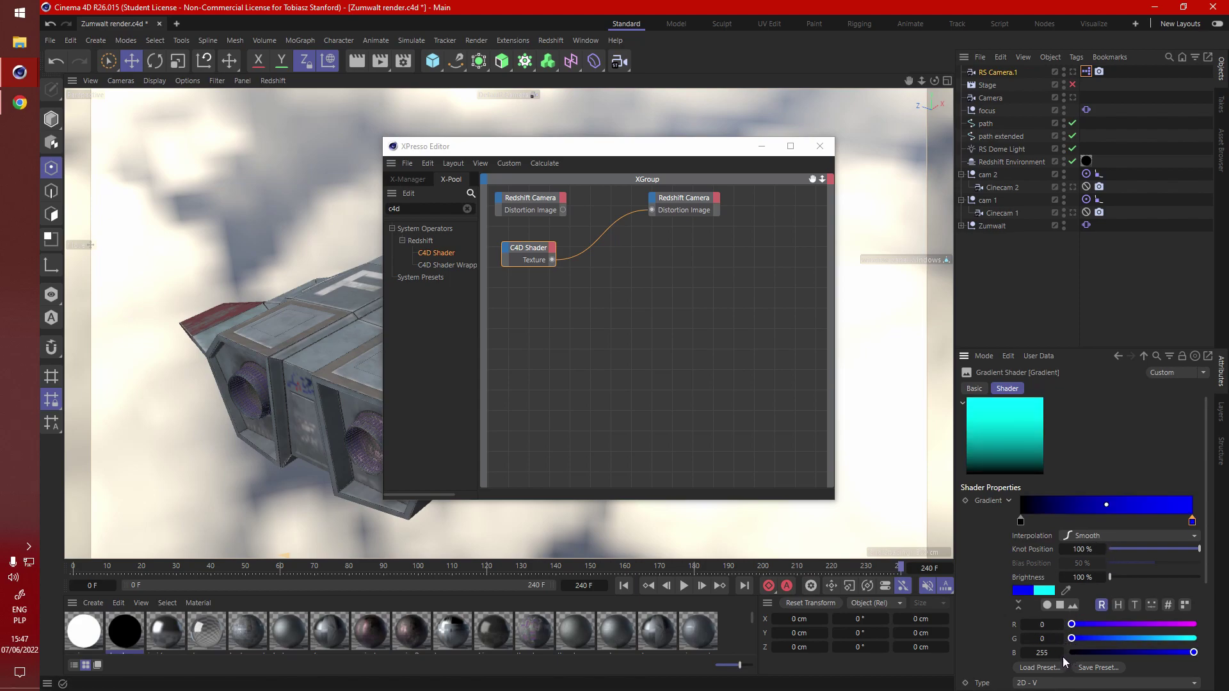
{"action": "left_click", "coordinate": [1069, 652]}
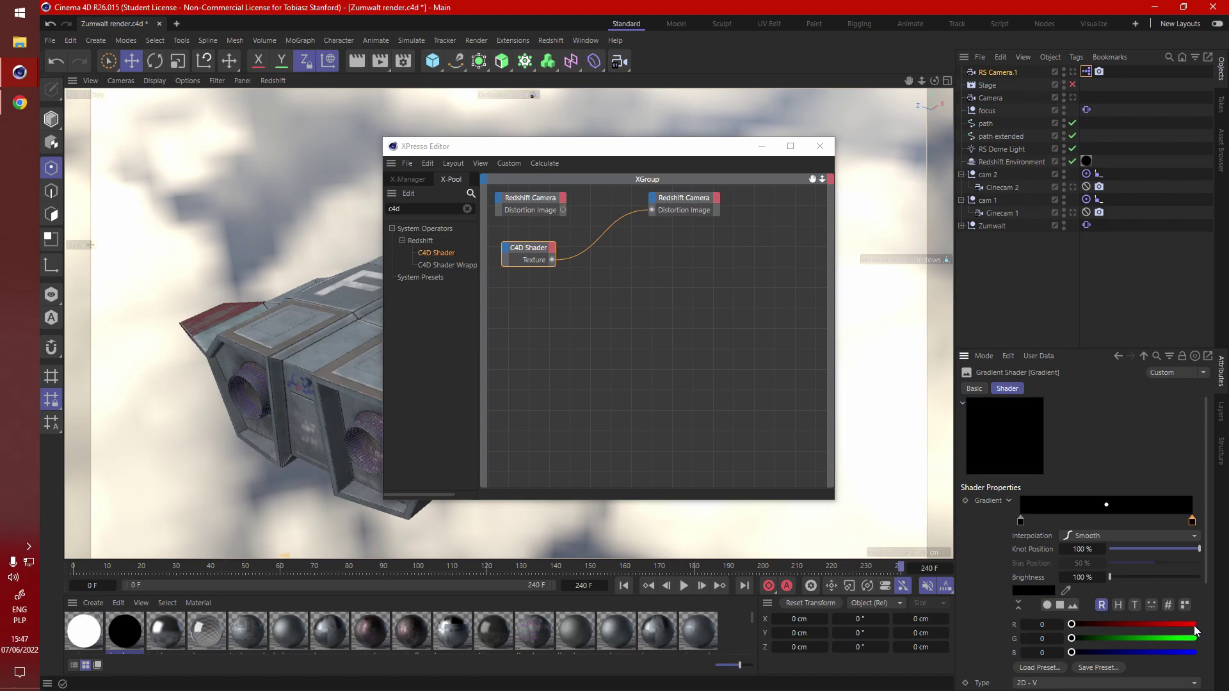
{"action": "left_click", "coordinate": [1194, 624]}
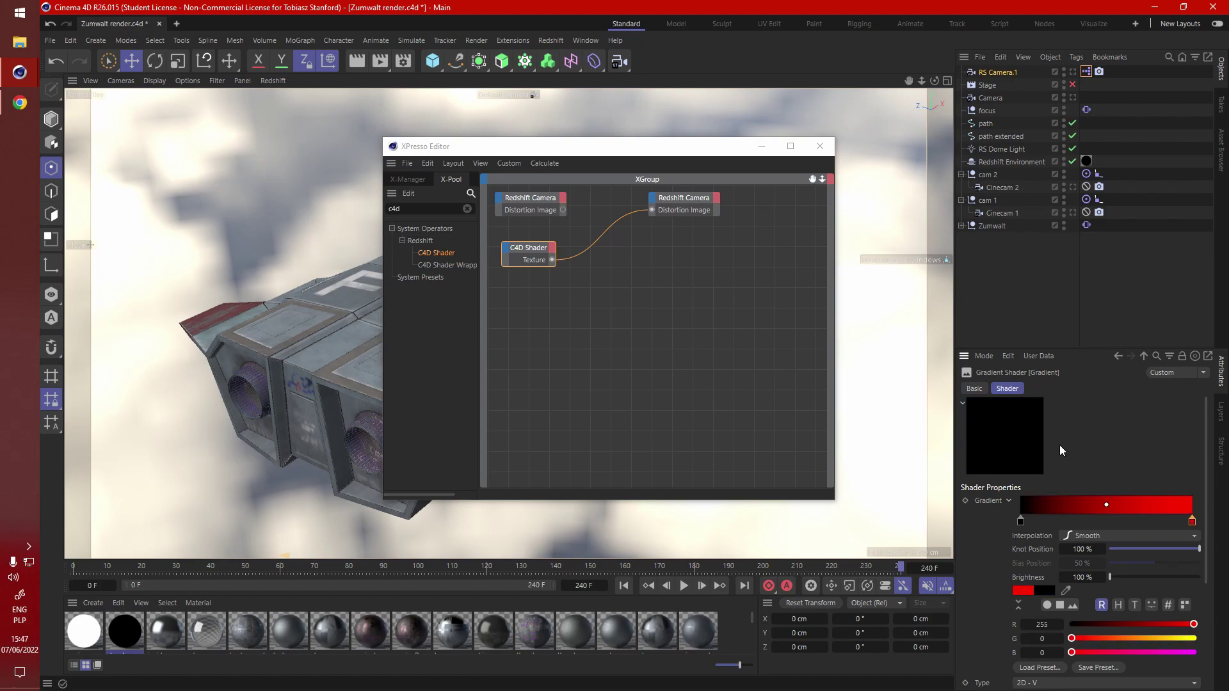
{"action": "left_click", "coordinate": [1195, 623]}
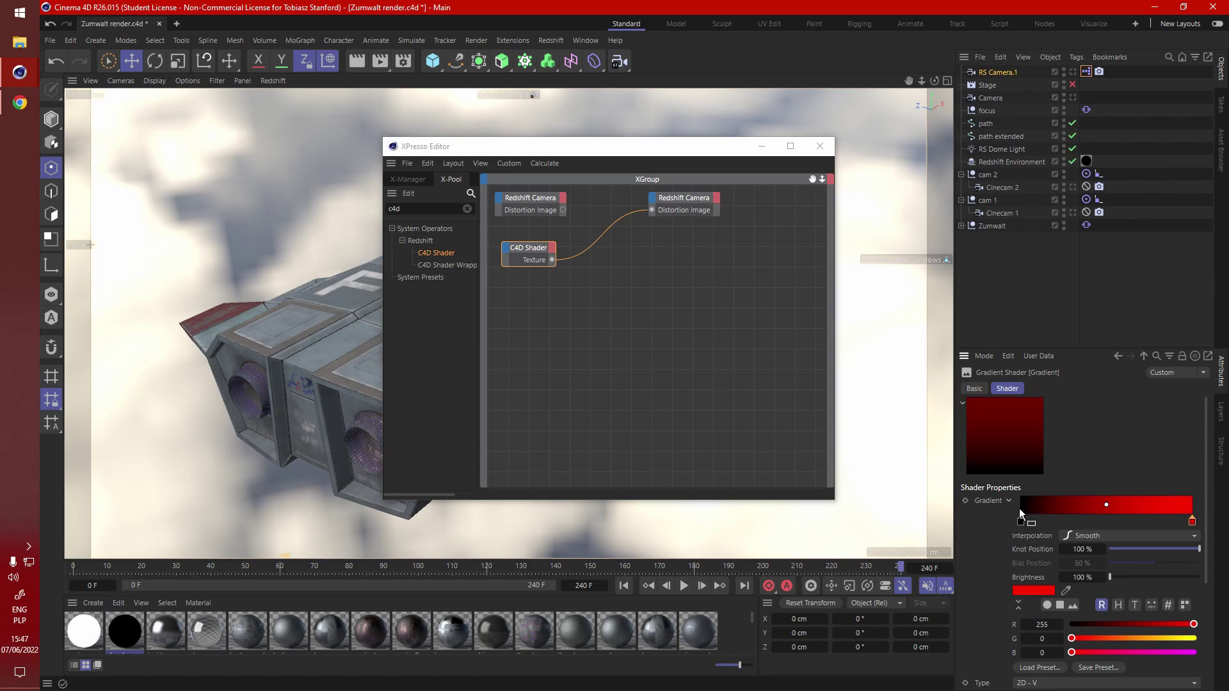
{"action": "left_click_drag", "start_coordinate": [1020, 509], "coordinate": [1198, 529]}
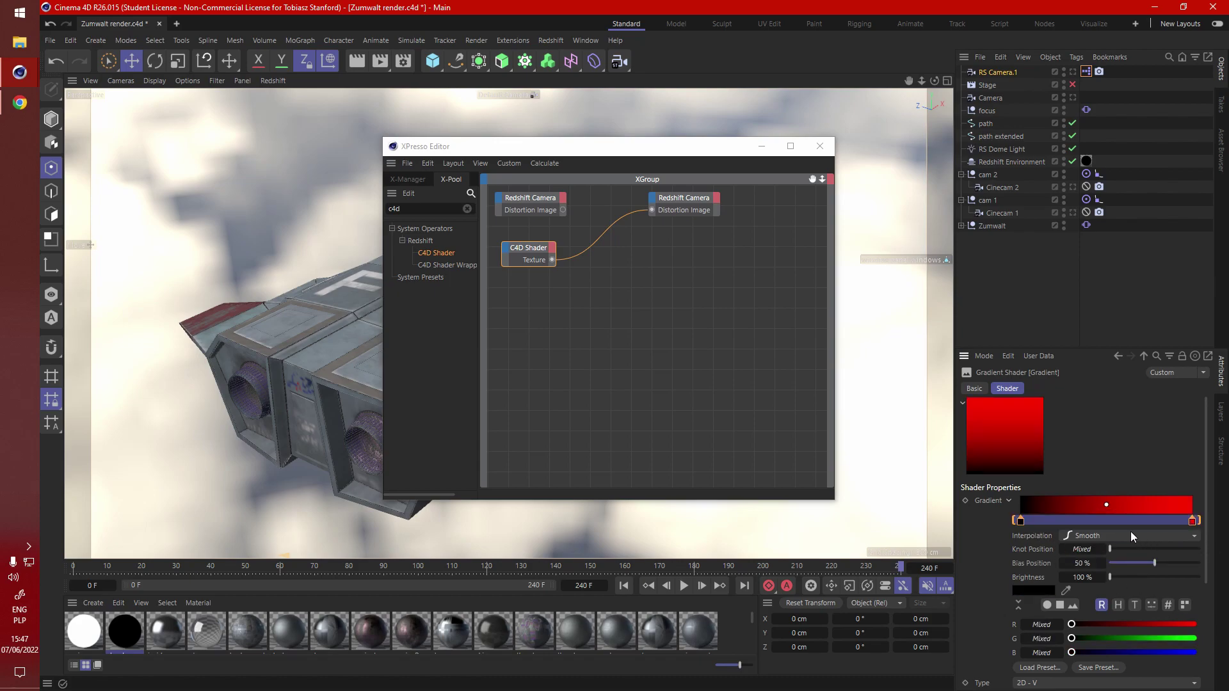
{"action": "left_click", "coordinate": [1130, 535]}
{"action": "left_click", "coordinate": [1142, 589]}
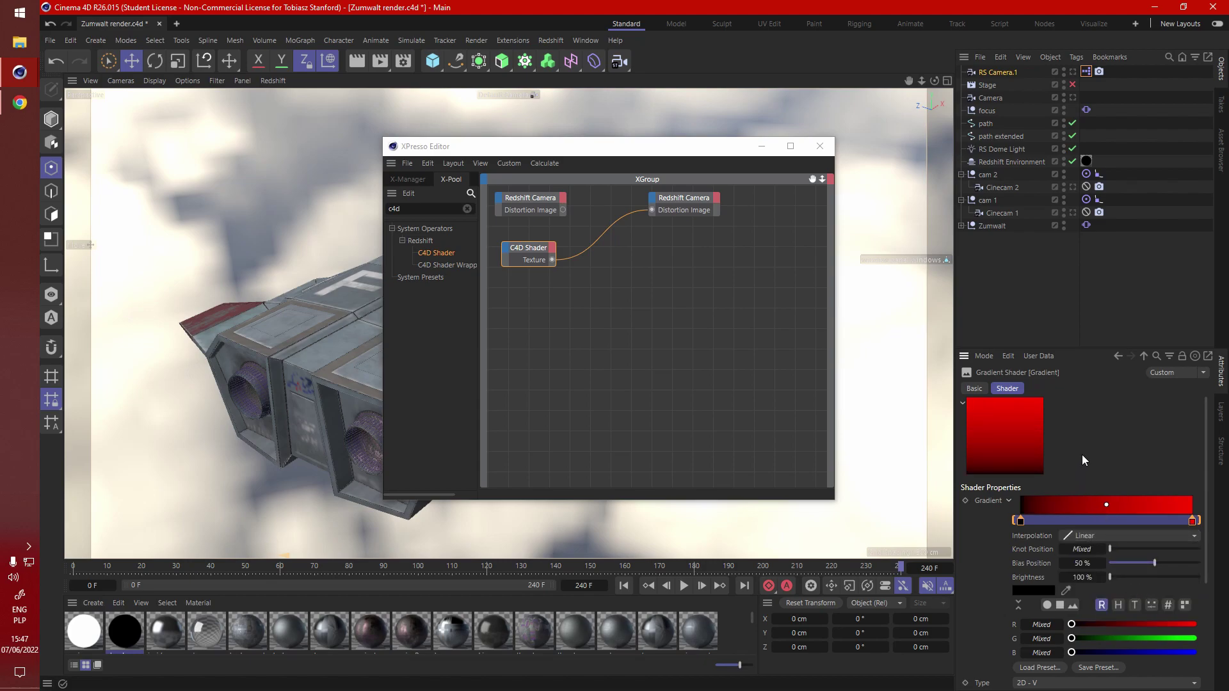
- Give the green gradient Linear interpolation and blend its layer in Add mode
{"action": "left_click", "coordinate": [1144, 356]}
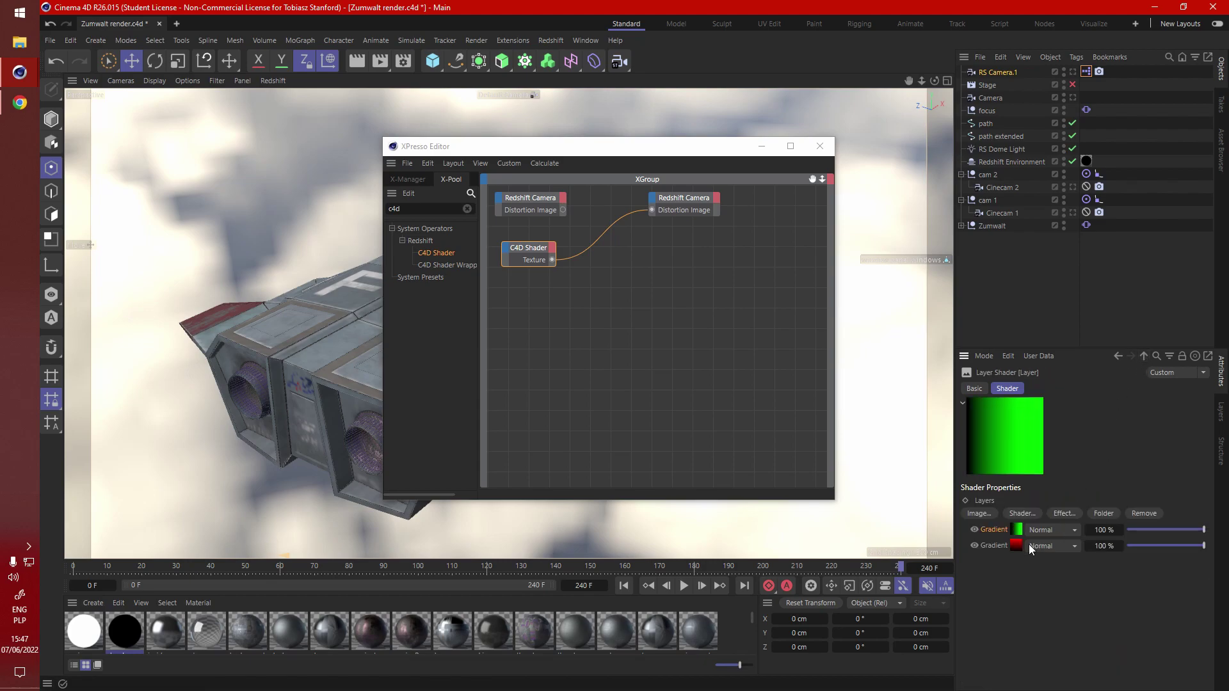
{"action": "left_click", "coordinate": [1015, 532]}
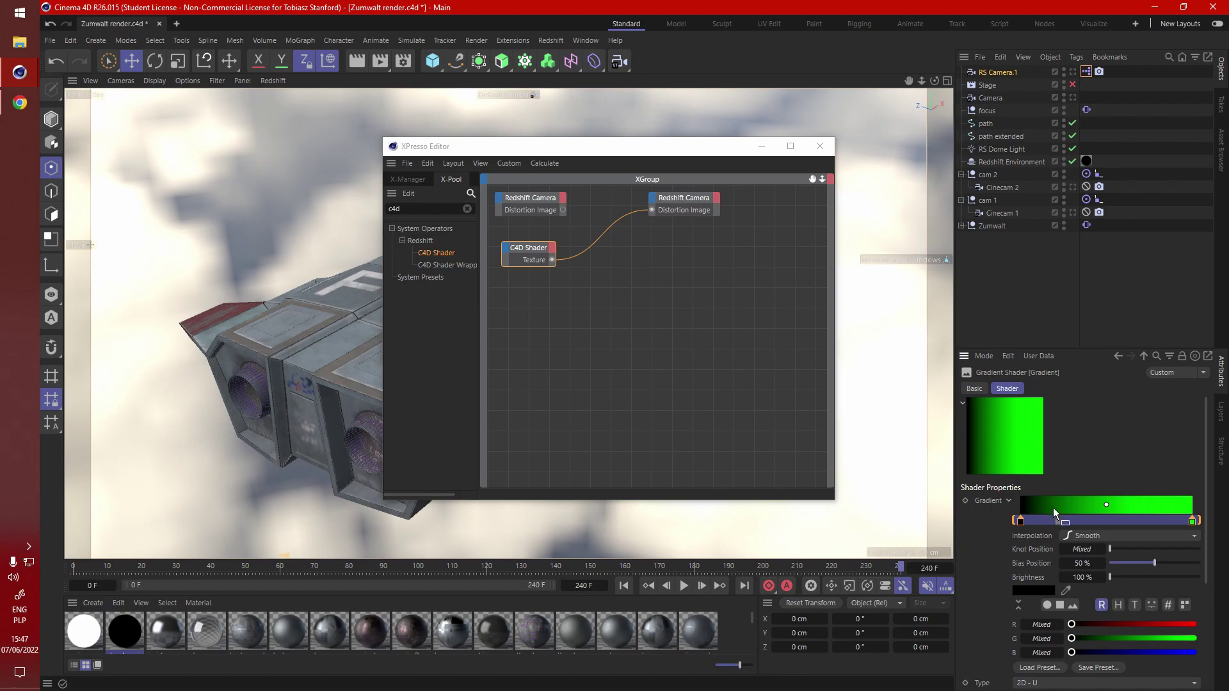
{"action": "left_click", "coordinate": [1112, 534]}
{"action": "left_click", "coordinate": [1144, 594]}
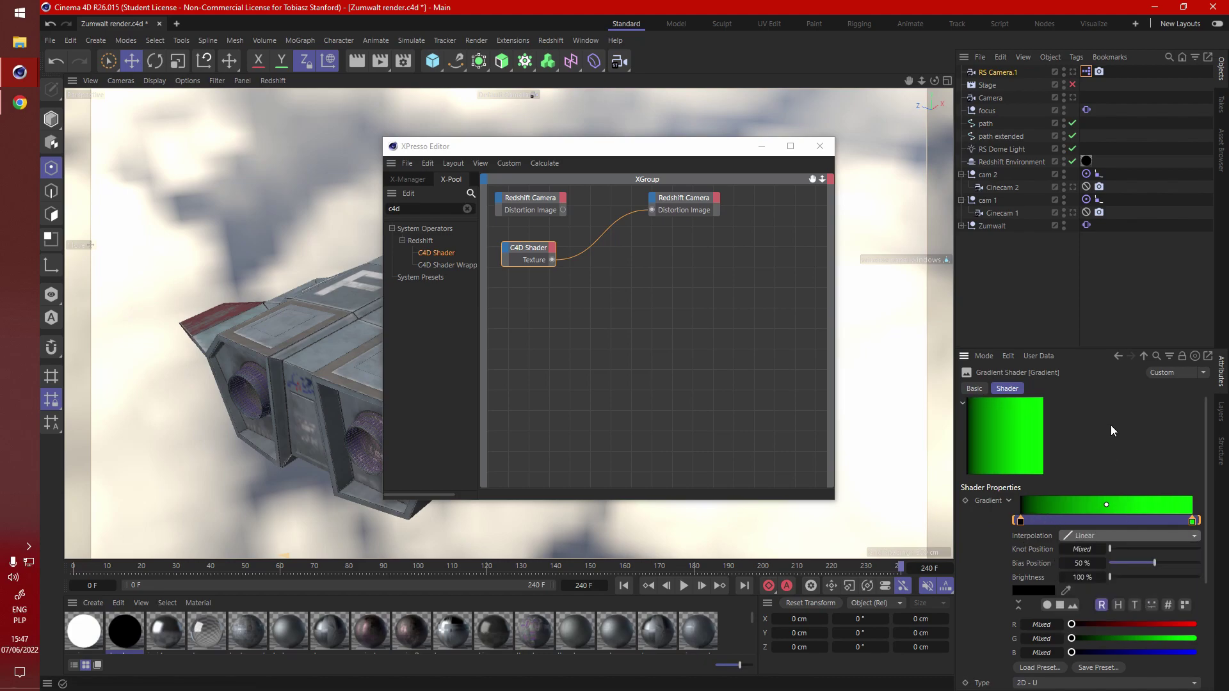
{"action": "left_click", "coordinate": [1143, 356]}
{"action": "left_click", "coordinate": [1050, 528]}
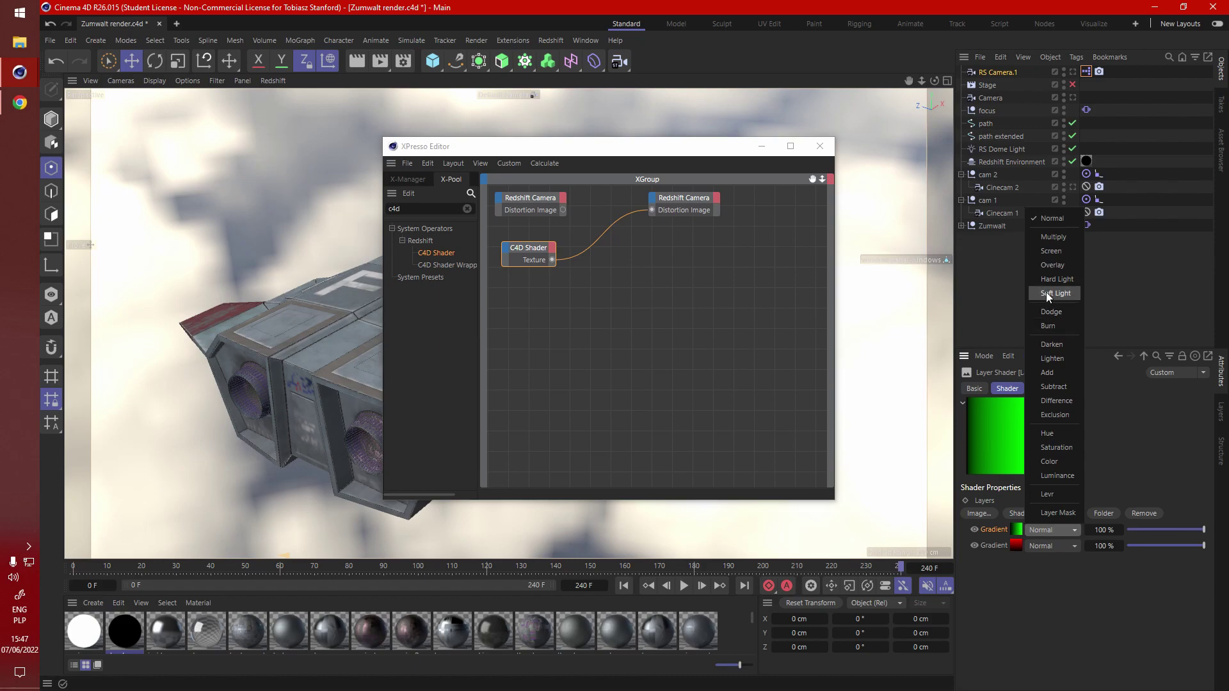
{"action": "left_click", "coordinate": [1058, 372]}
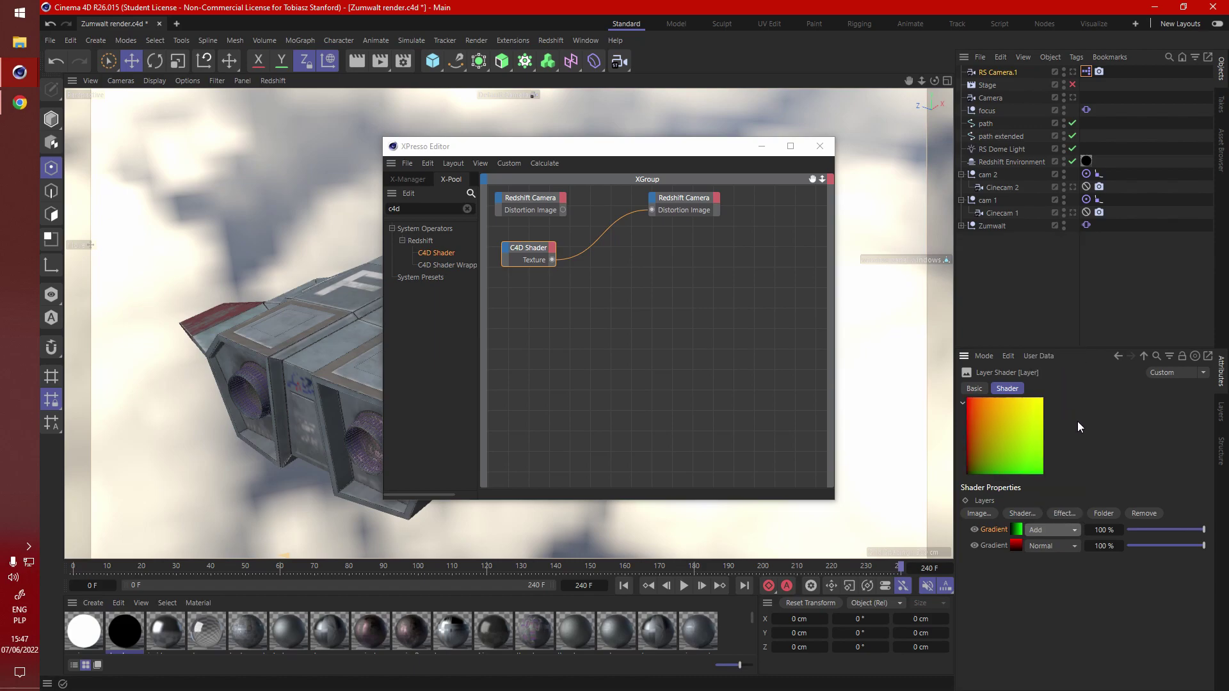
- Make the green gradient diagonal and the red gradient run along 2D - U
{"action": "left_click", "coordinate": [1017, 546]}
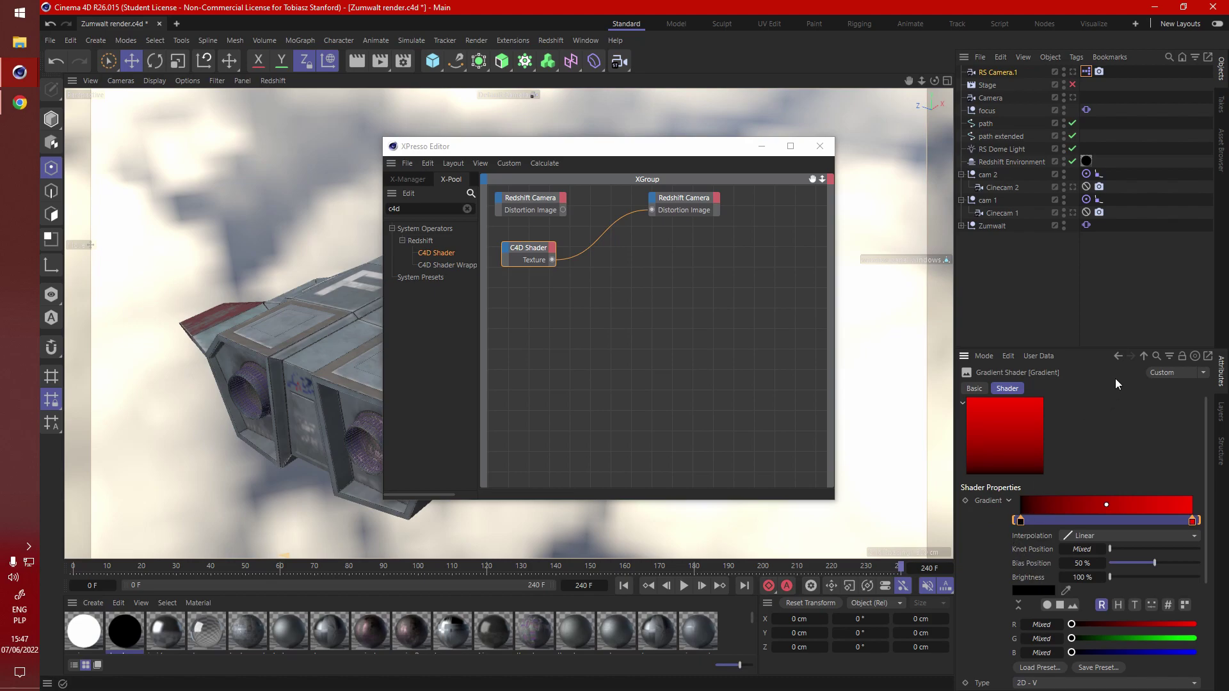
{"action": "left_click", "coordinate": [1143, 355]}
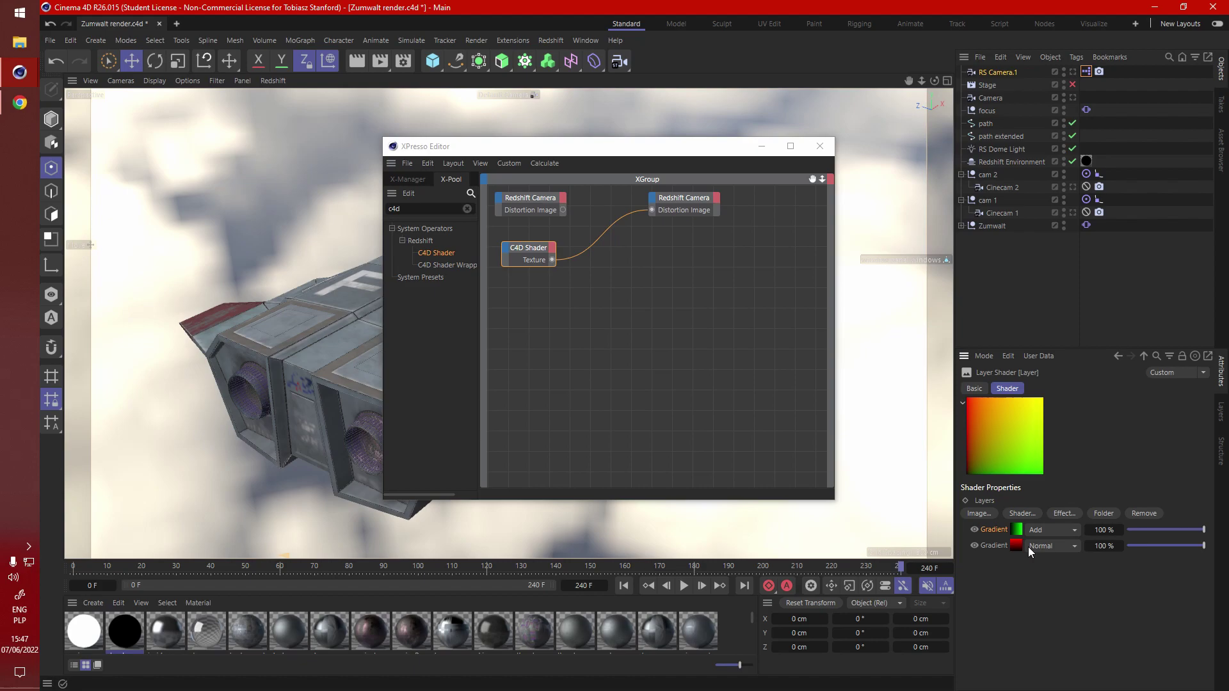
{"action": "left_click", "coordinate": [1014, 527]}
{"action": "left_click", "coordinate": [1052, 683]}
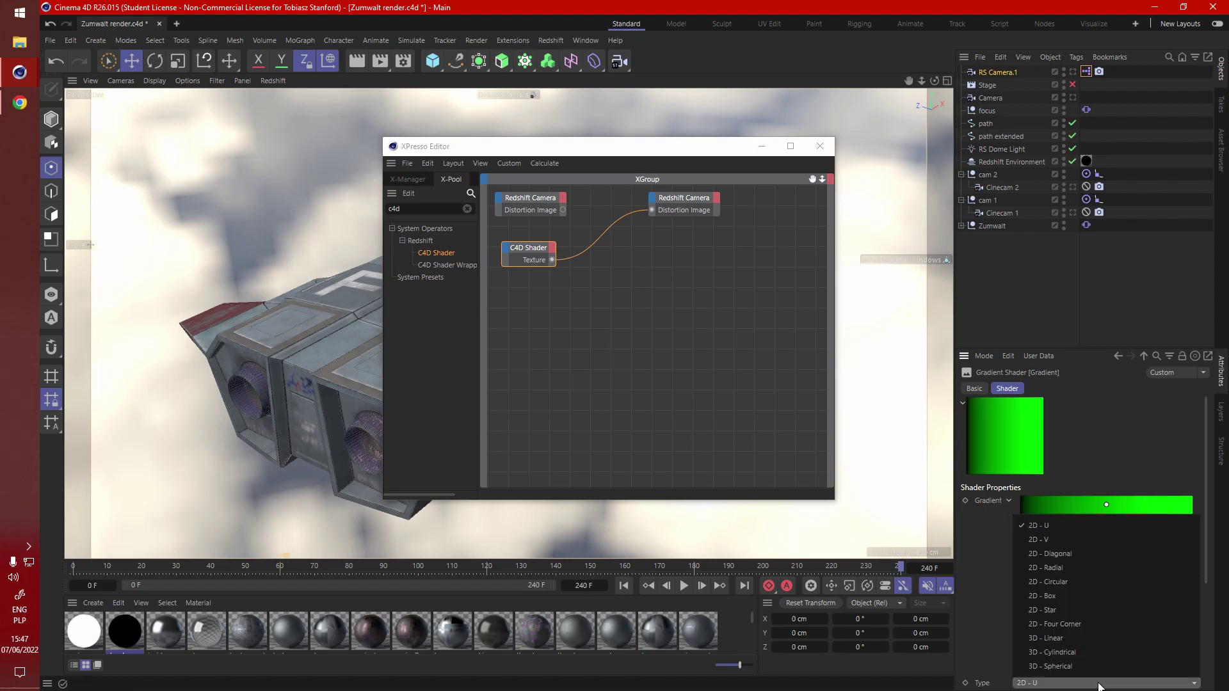
{"action": "left_click", "coordinate": [1054, 554]}
{"action": "left_click", "coordinate": [1143, 356]}
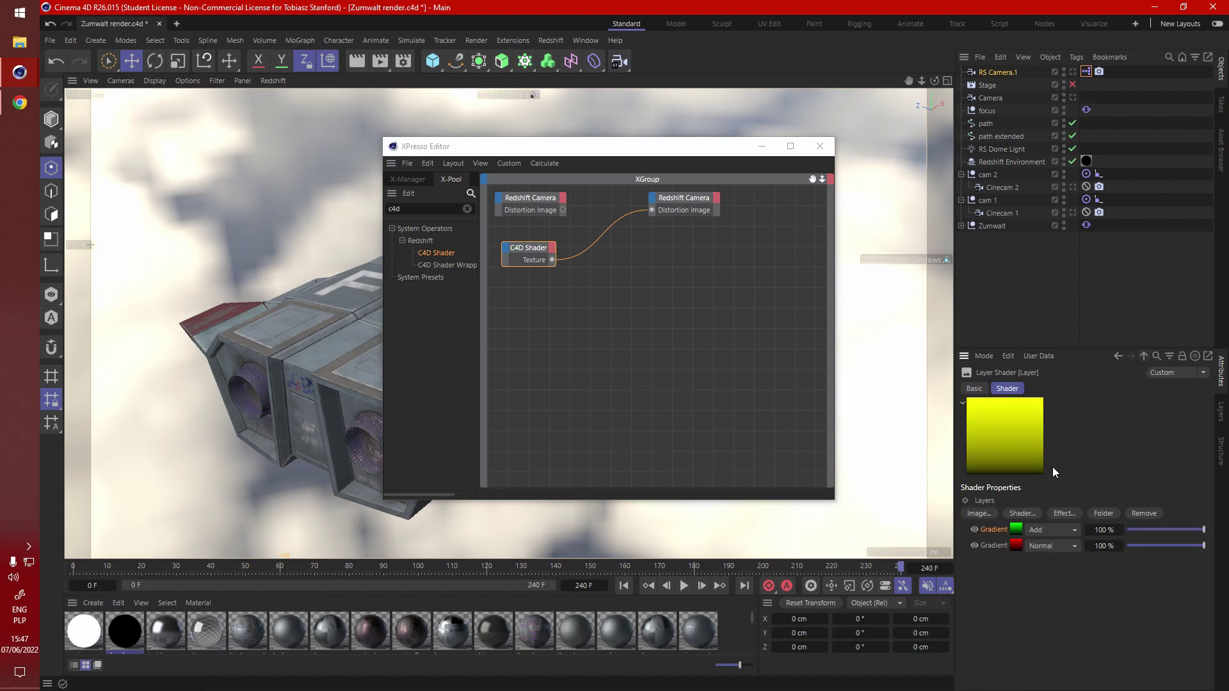
{"action": "left_click", "coordinate": [1013, 546]}
{"action": "left_click", "coordinate": [1099, 684]}
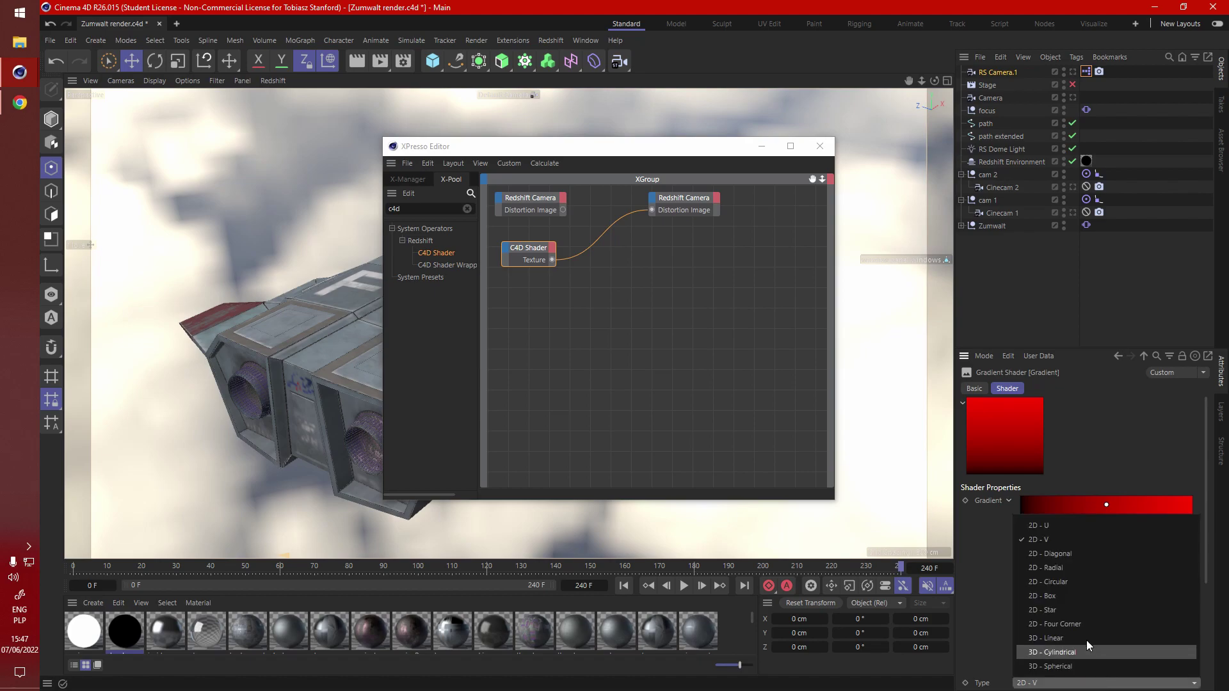
{"action": "left_click", "coordinate": [1071, 530]}
{"action": "left_click", "coordinate": [1143, 356]}
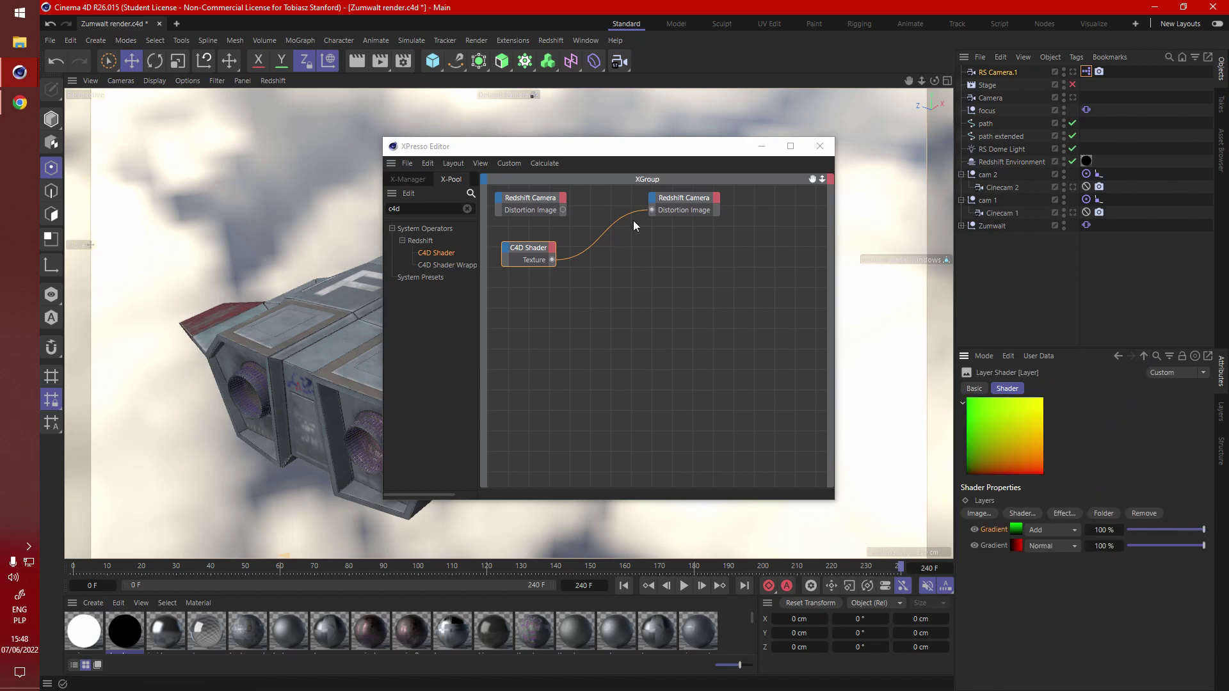
- Start an interactive Redshift RenderView render through RS Camera.1
{"action": "left_click", "coordinate": [549, 41]}
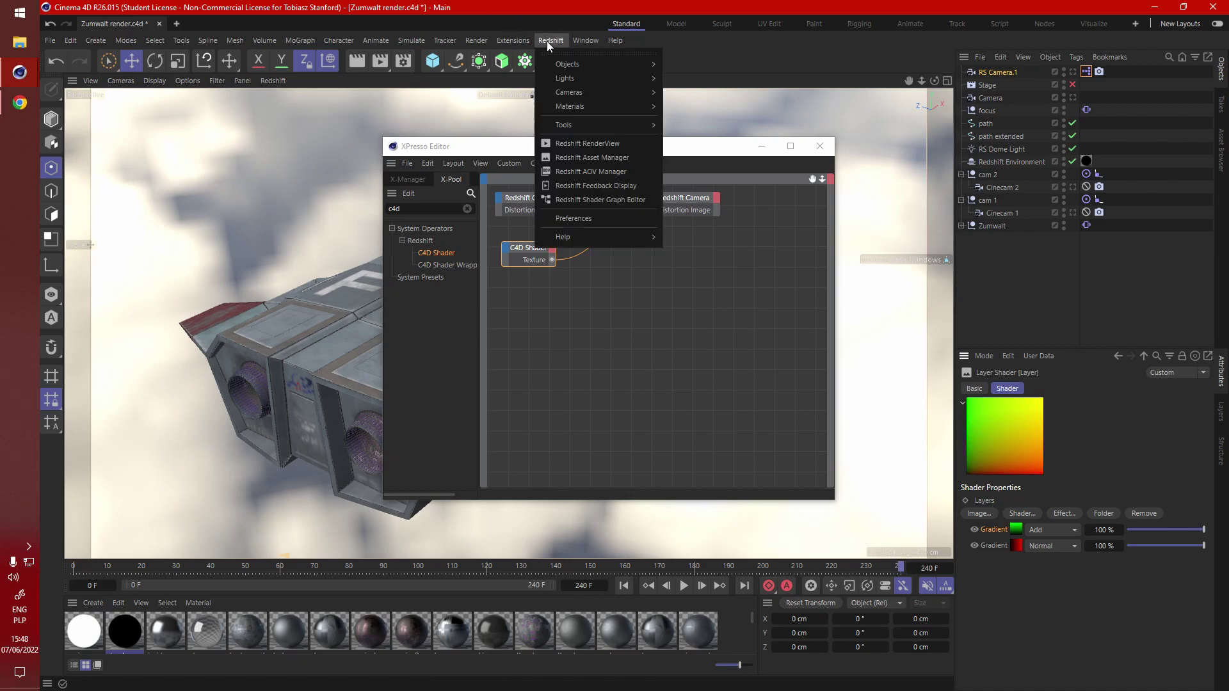
{"action": "left_click", "coordinate": [602, 144]}
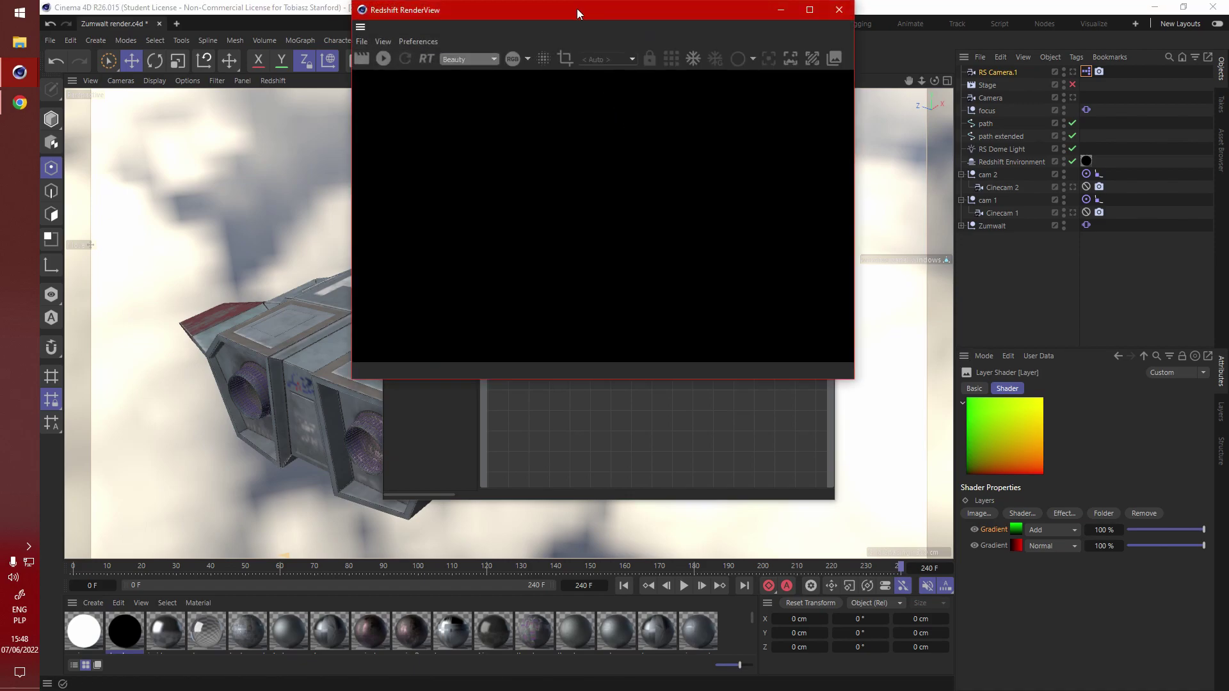
{"action": "left_click_drag", "start_coordinate": [578, 10], "coordinate": [432, 133]}
{"action": "left_click", "coordinate": [238, 181]}
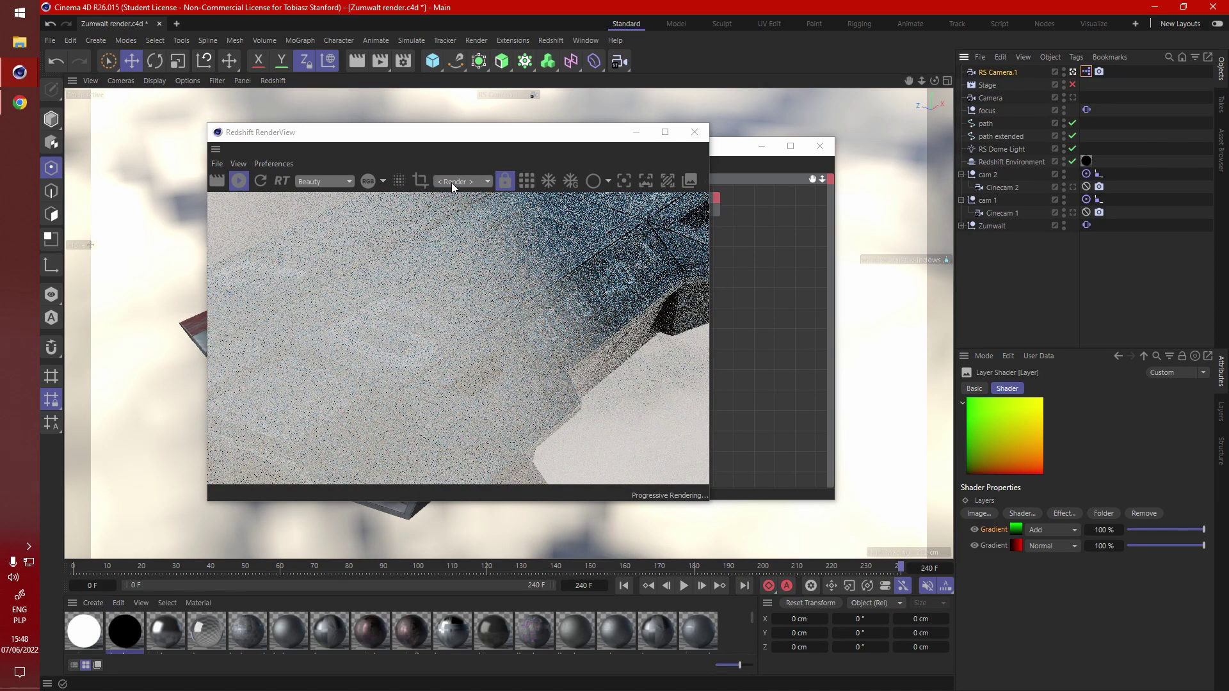
{"action": "left_click", "coordinate": [457, 182]}
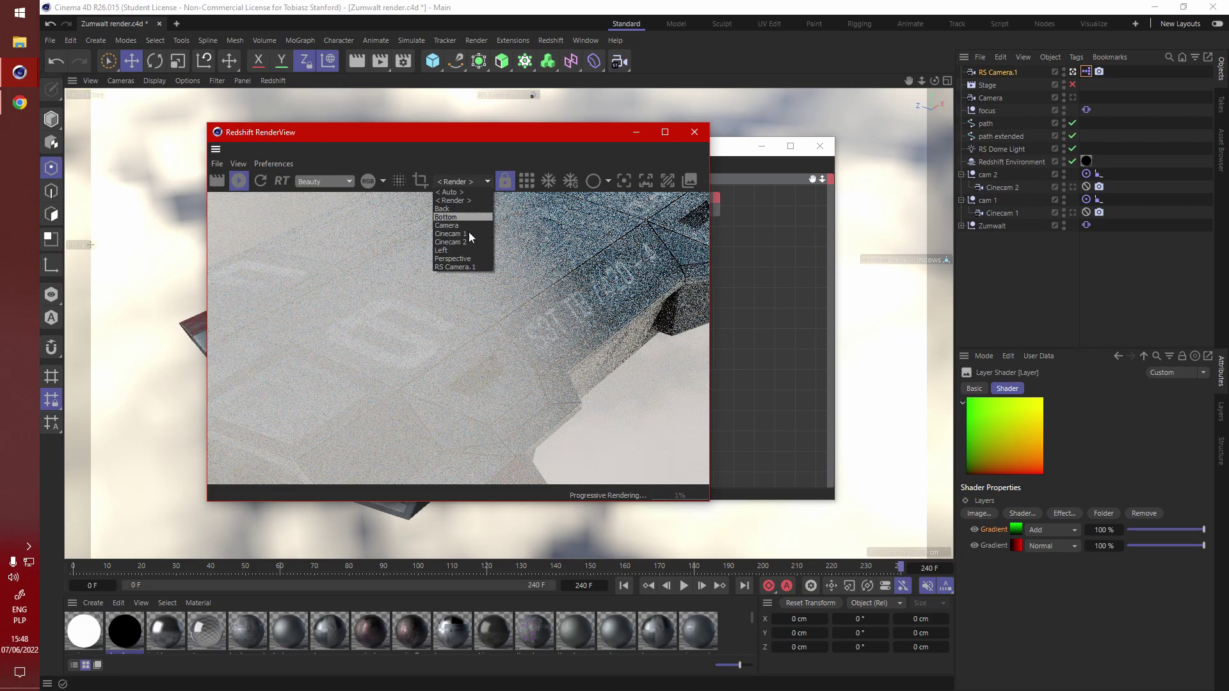
{"action": "left_click", "coordinate": [462, 266]}
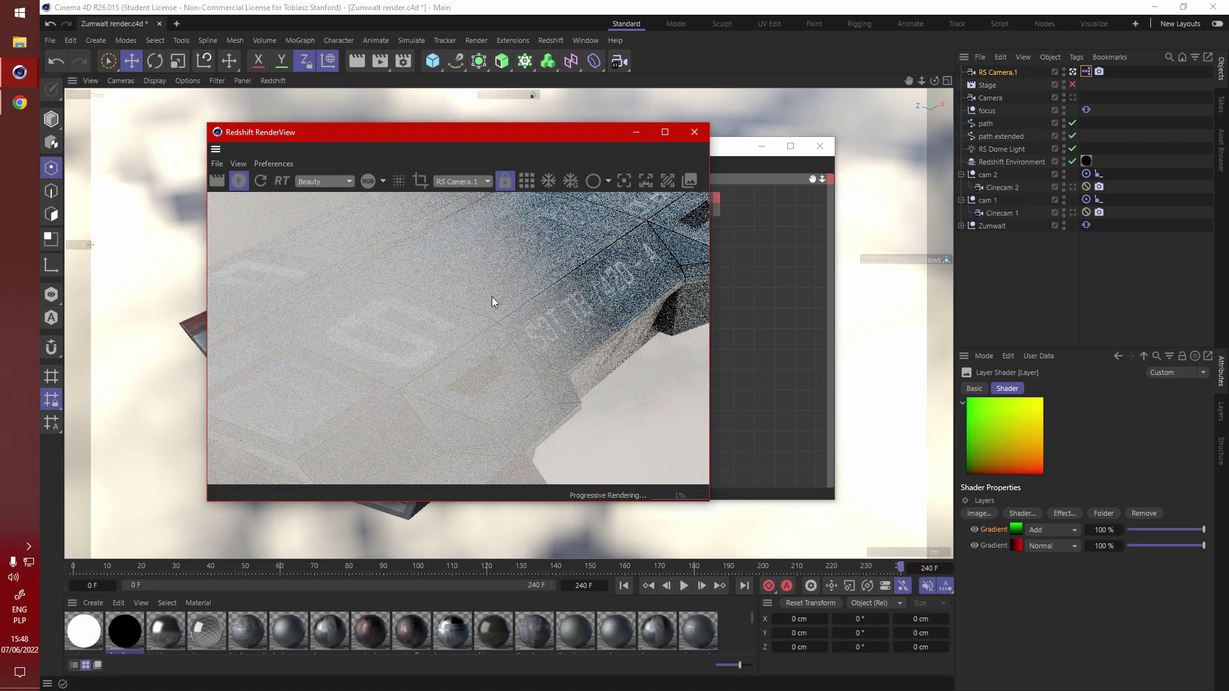
- Disable the Redshift Environment object and orbit the view for a better angle on the ship
{"action": "left_click", "coordinate": [1072, 162]}
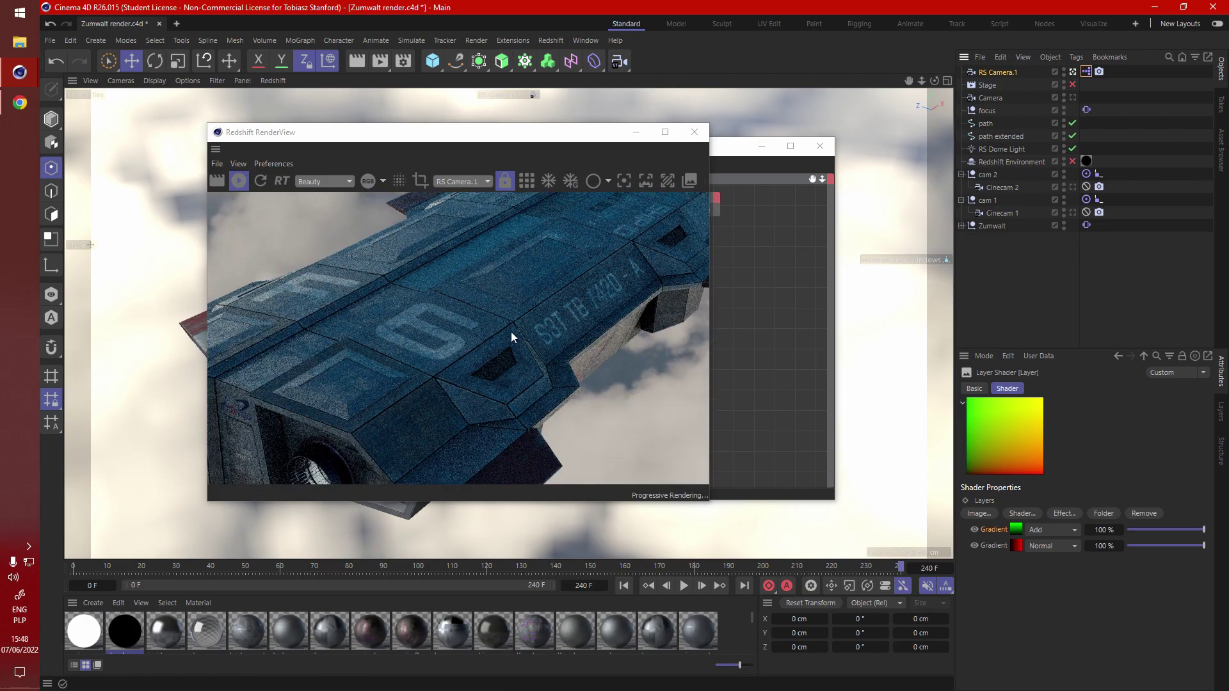
{"action": "scroll", "coordinate": [370, 362], "scroll_direction": "down", "scroll_amount": 1}
{"action": "left_click_drag", "start_coordinate": [507, 357], "coordinate": [460, 368], "text": "alt"}
{"action": "mouse_move", "coordinate": [935, 81]}
{"action": "left_mouse_down"}
{"action": "mouse_move", "coordinate": [909, 83]}
{"action": "mouse_move", "coordinate": [936, 84]}
{"action": "left_mouse_up"}
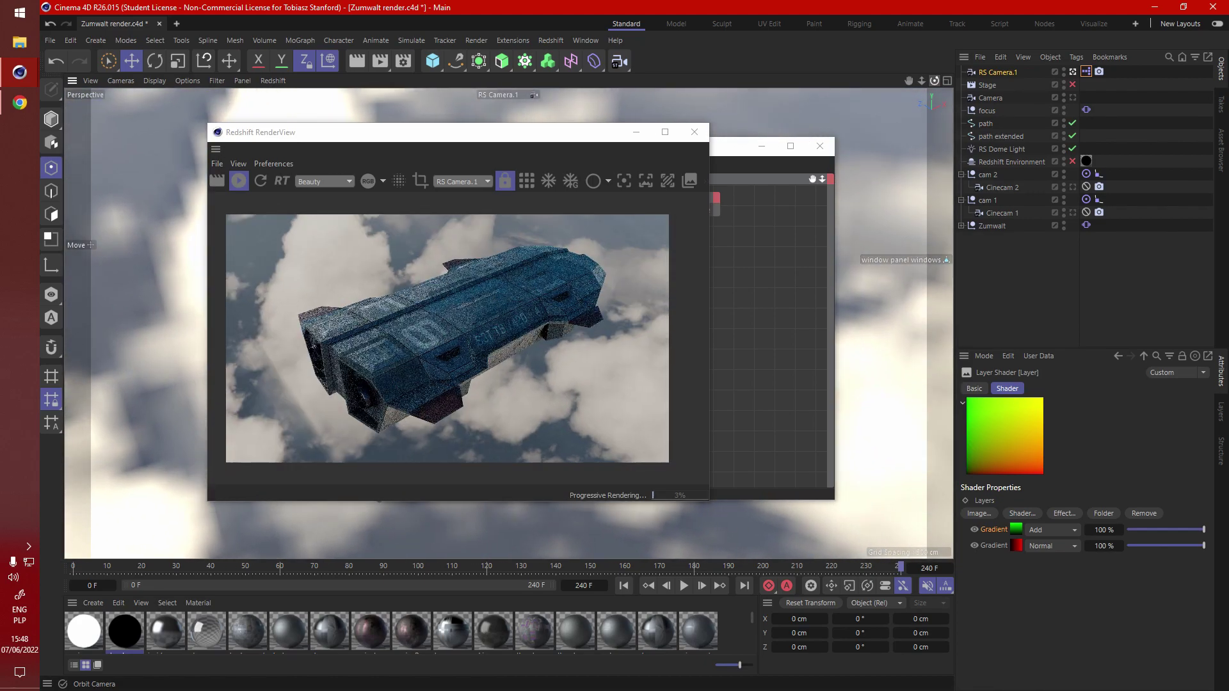
{"action": "left_click_drag", "start_coordinate": [439, 138], "coordinate": [405, 143]}
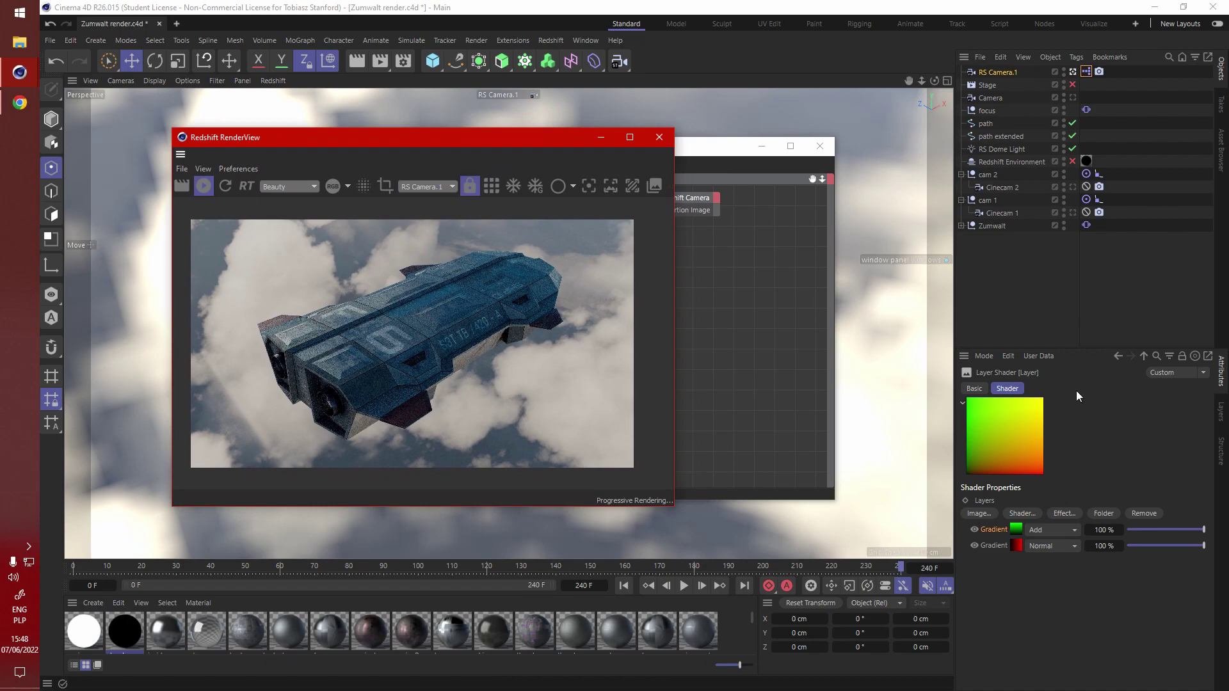
{"action": "left_click", "coordinate": [1097, 447]}
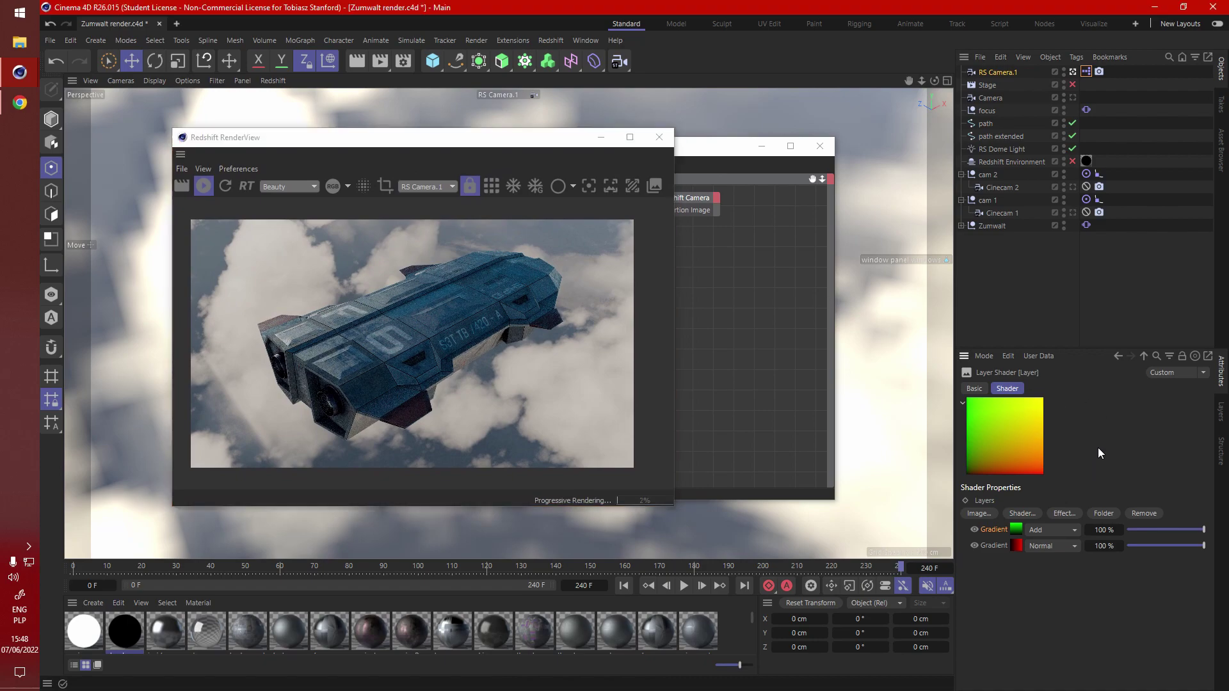
{"action": "left_click", "coordinate": [1066, 516]}
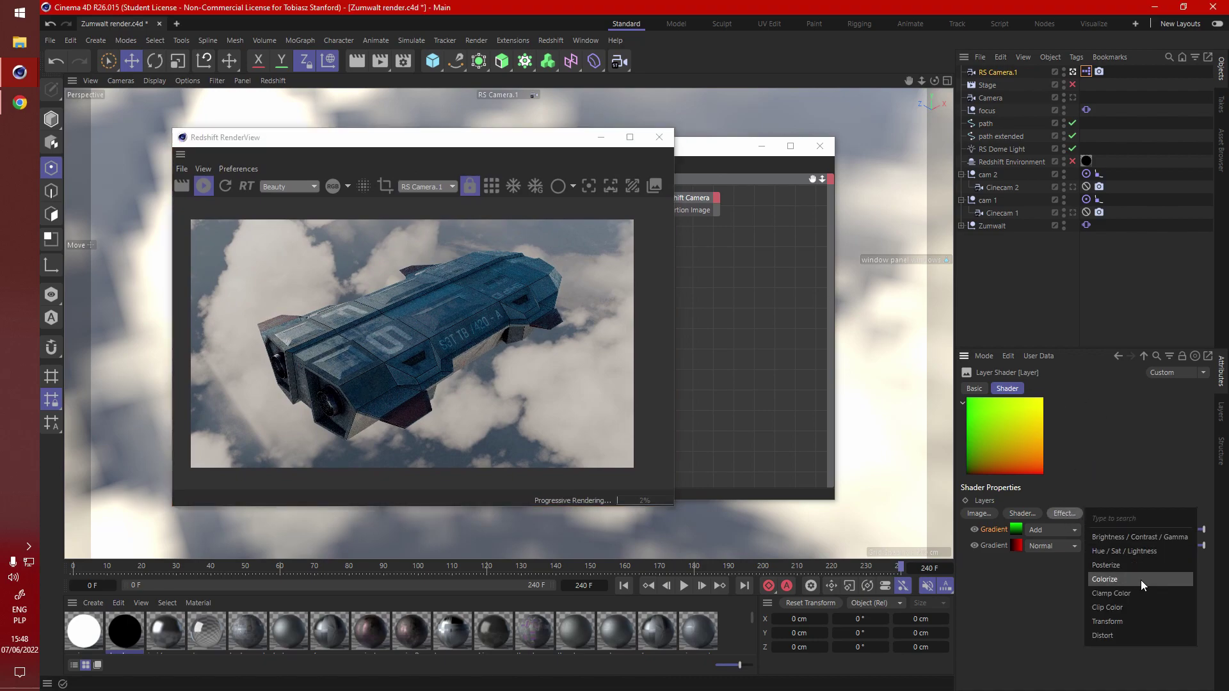
{"action": "left_click", "coordinate": [1151, 624]}
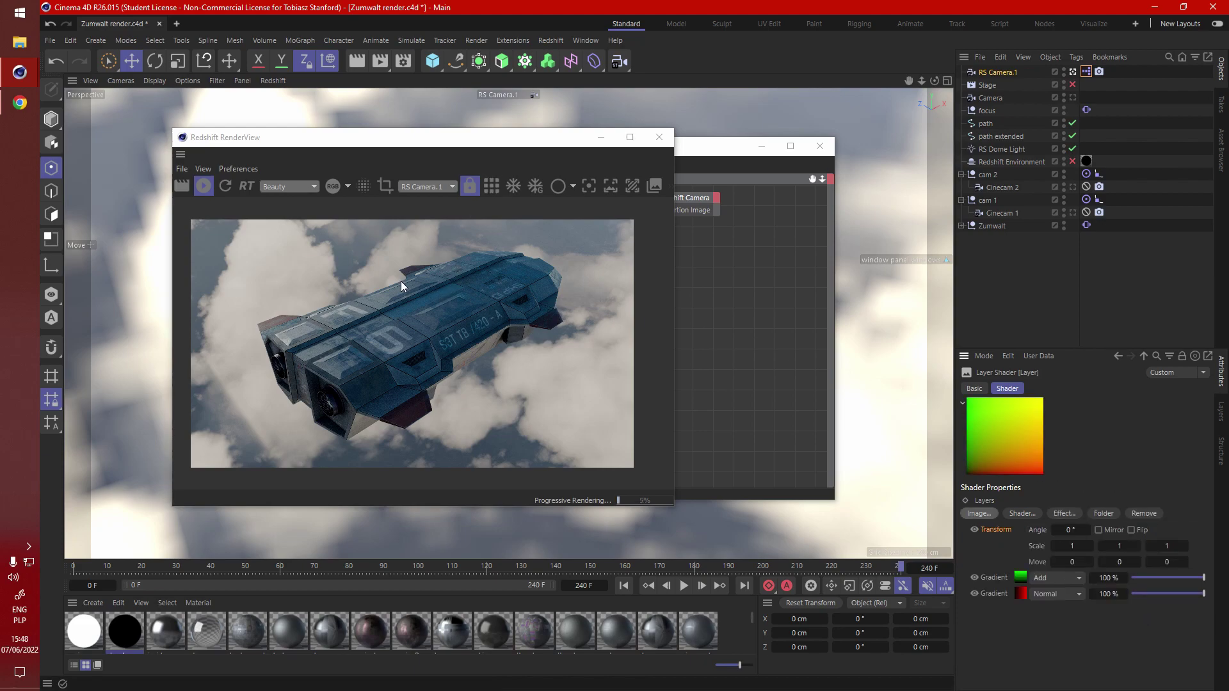
{"action": "left_click", "coordinate": [420, 317]}
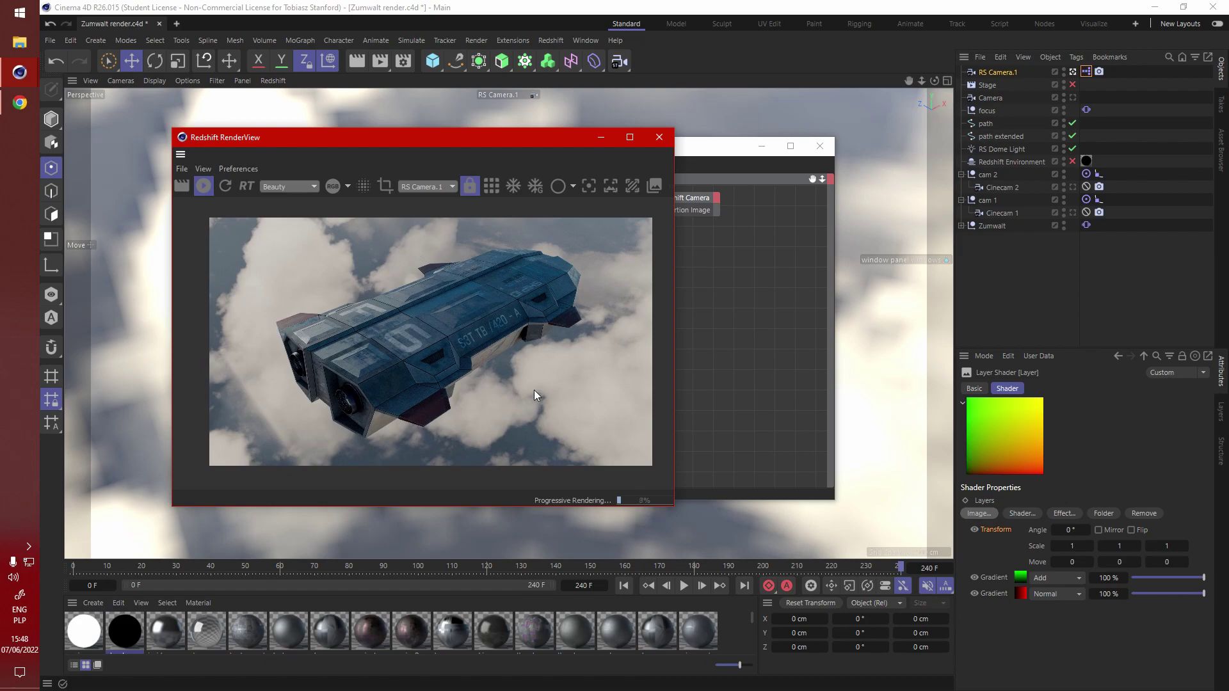
{"action": "left_click", "coordinate": [1071, 547]}
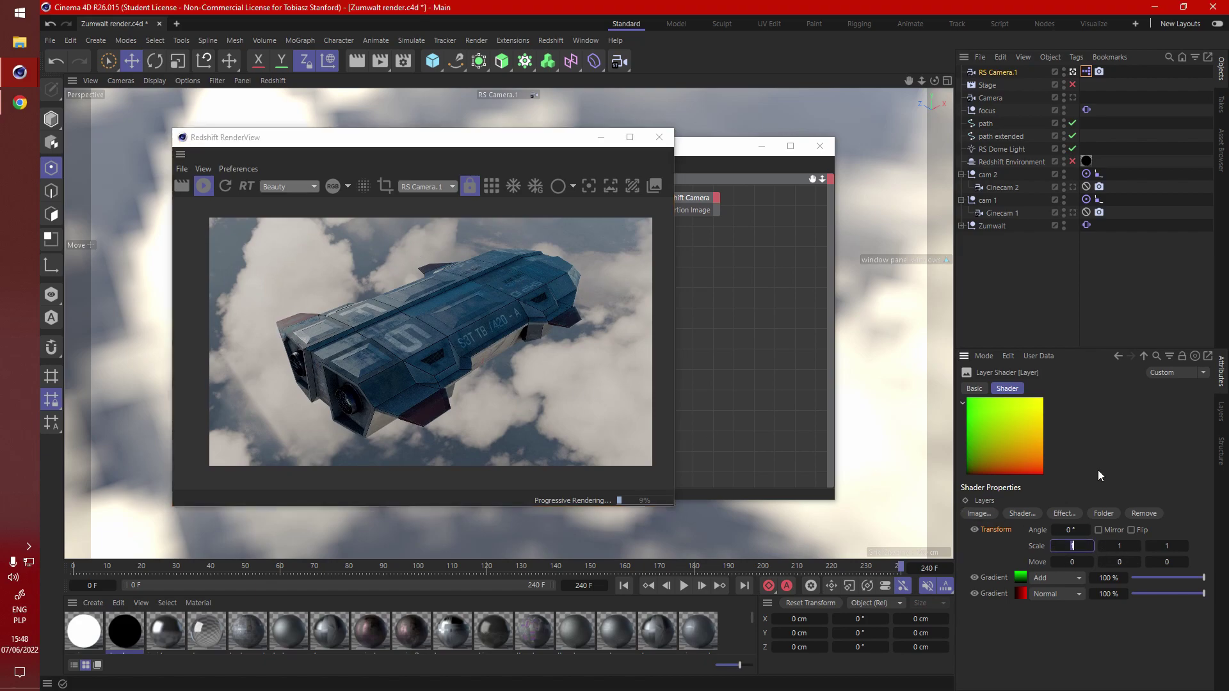
{"action": "type", "text": "0.5"}
{"action": "key", "text": "Return"}
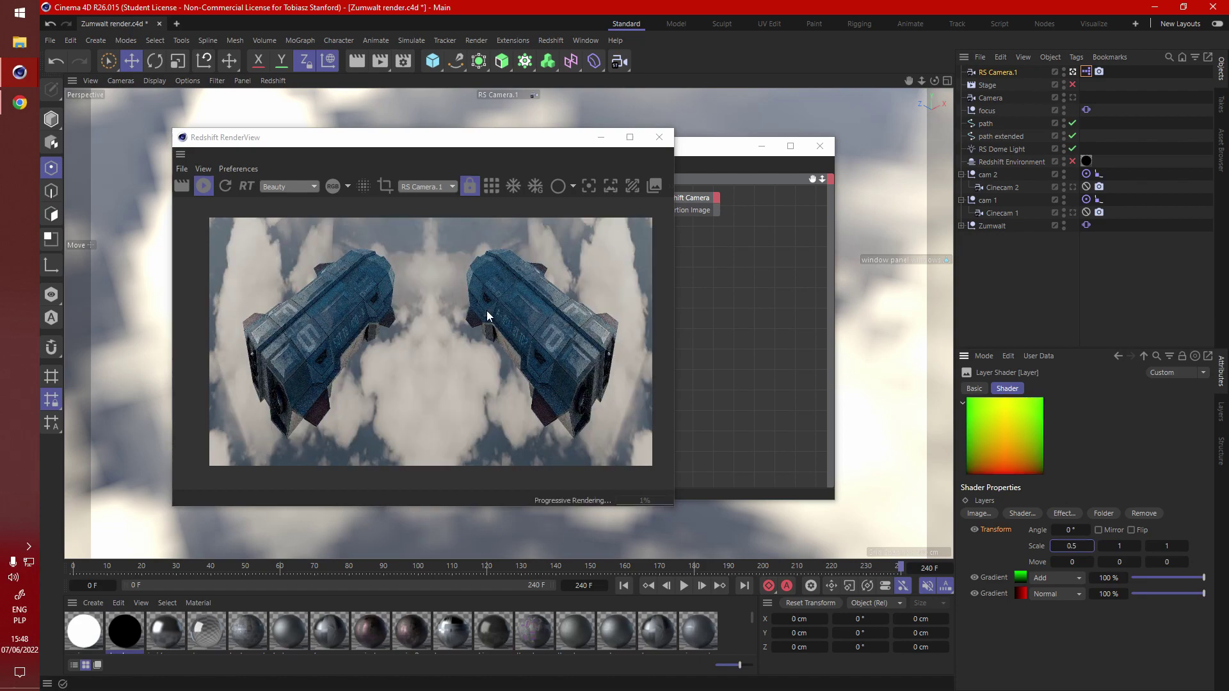
{"action": "left_click", "coordinate": [1118, 546]}
{"action": "type", "text": "0.5"}
{"action": "key", "text": "Return"}
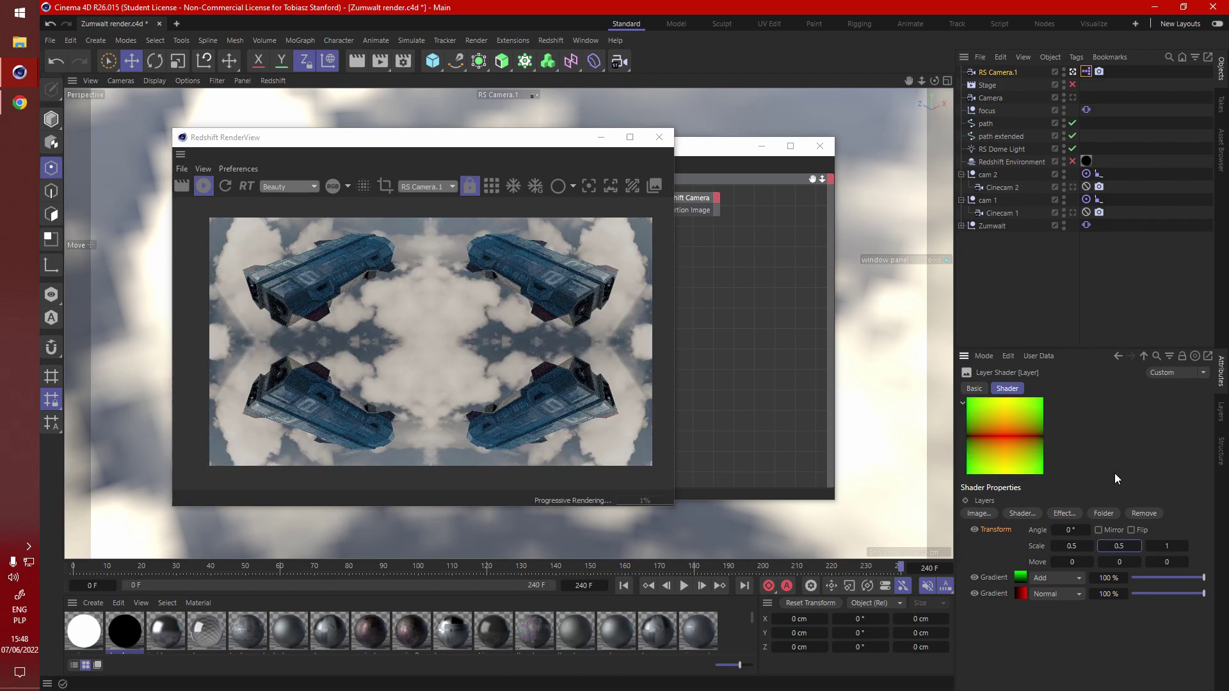
{"action": "left_click", "coordinate": [1071, 530]}
{"action": "type", "text": "90"}
{"action": "key", "text": "Return"}
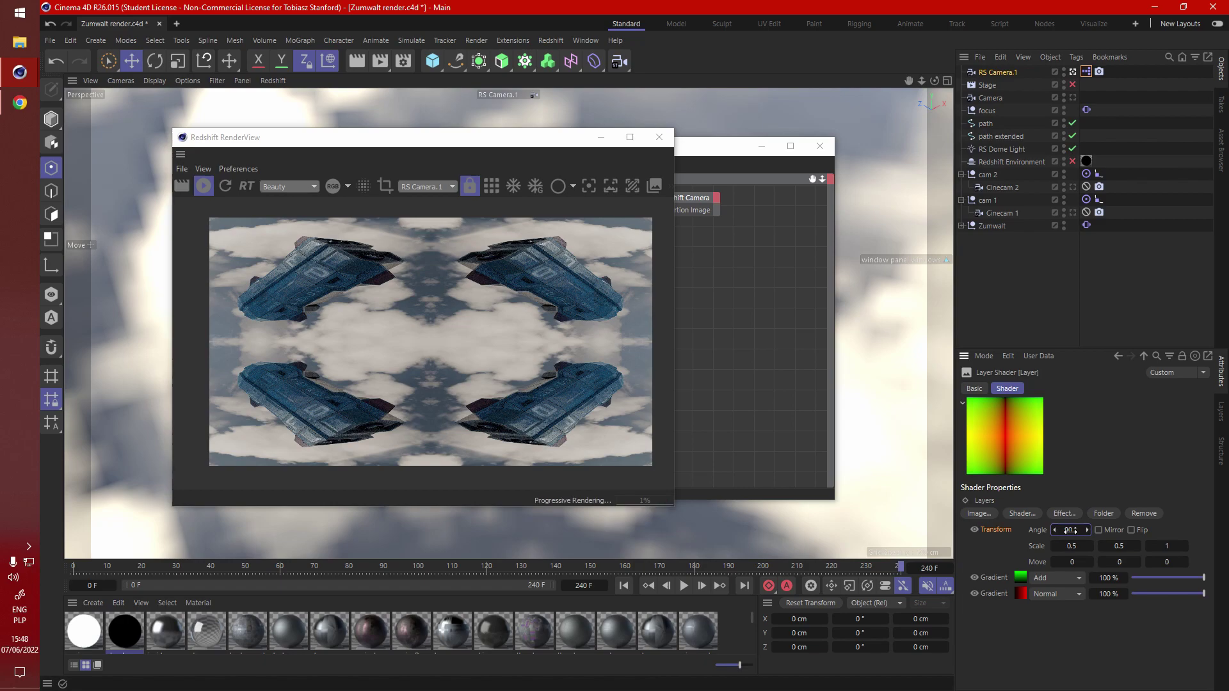
{"action": "type", "text": "0"}
{"action": "key", "text": "Return"}
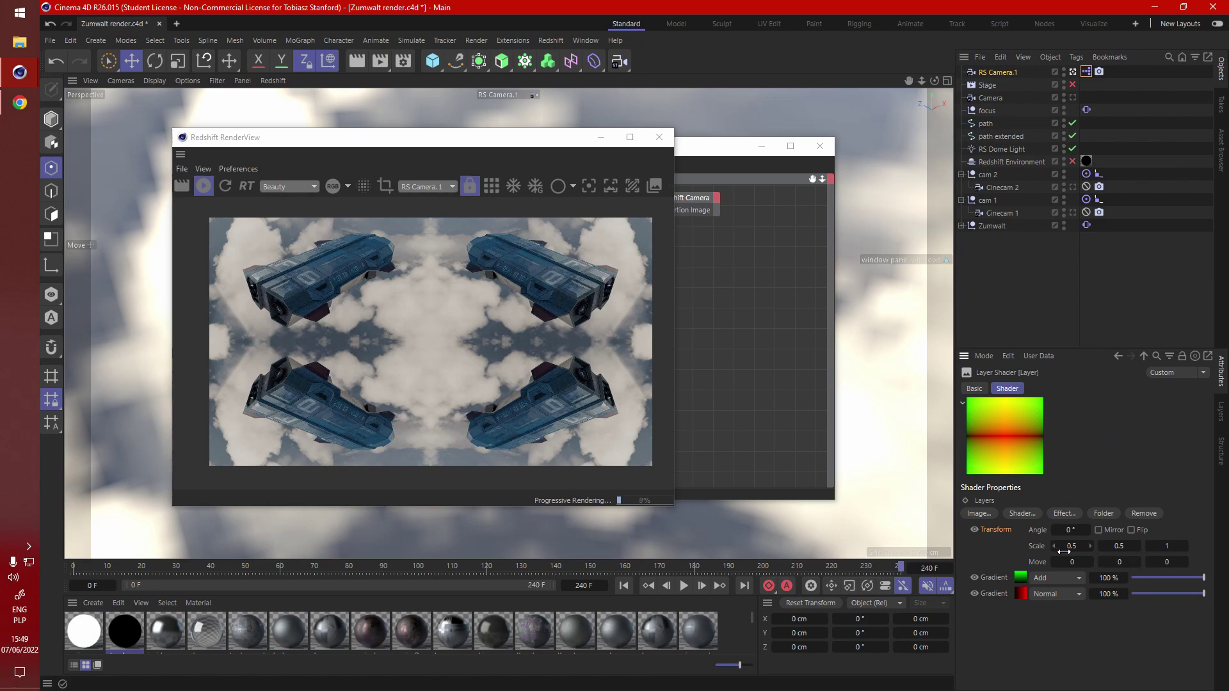
{"action": "left_click_drag", "start_coordinate": [1064, 552], "coordinate": [1133, 552]}
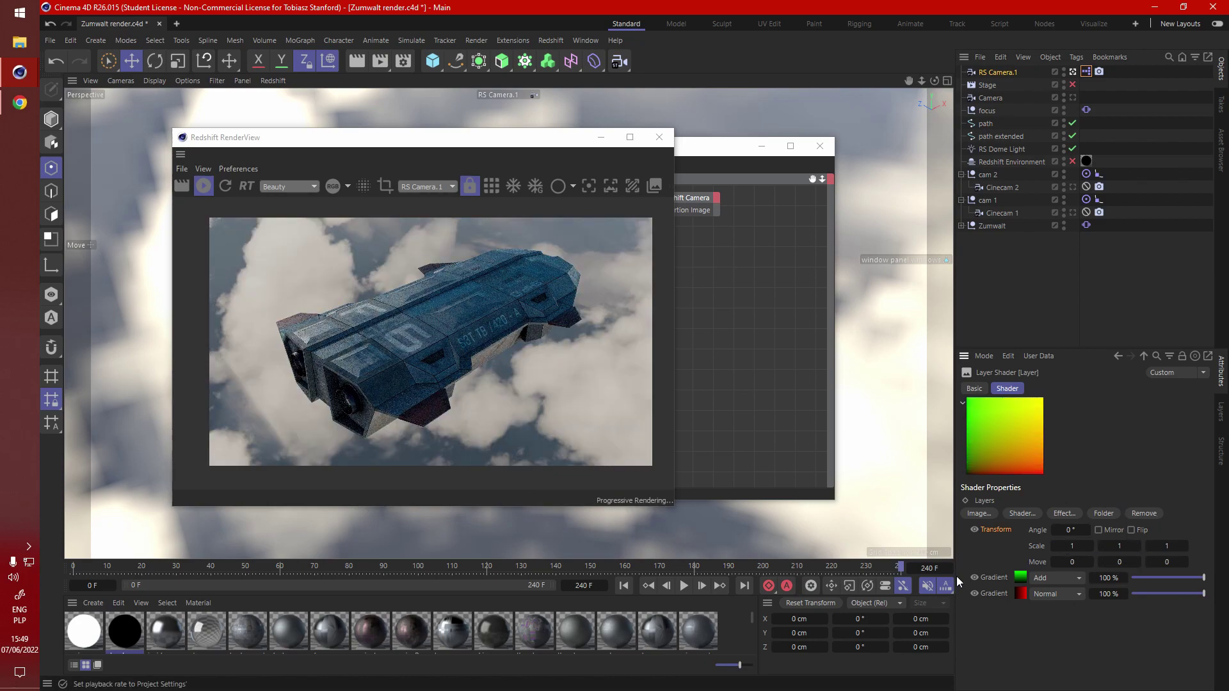
- Replace the Transform layer with a Distort effect layer using Cell Noise
{"action": "key", "text": "Delete"}
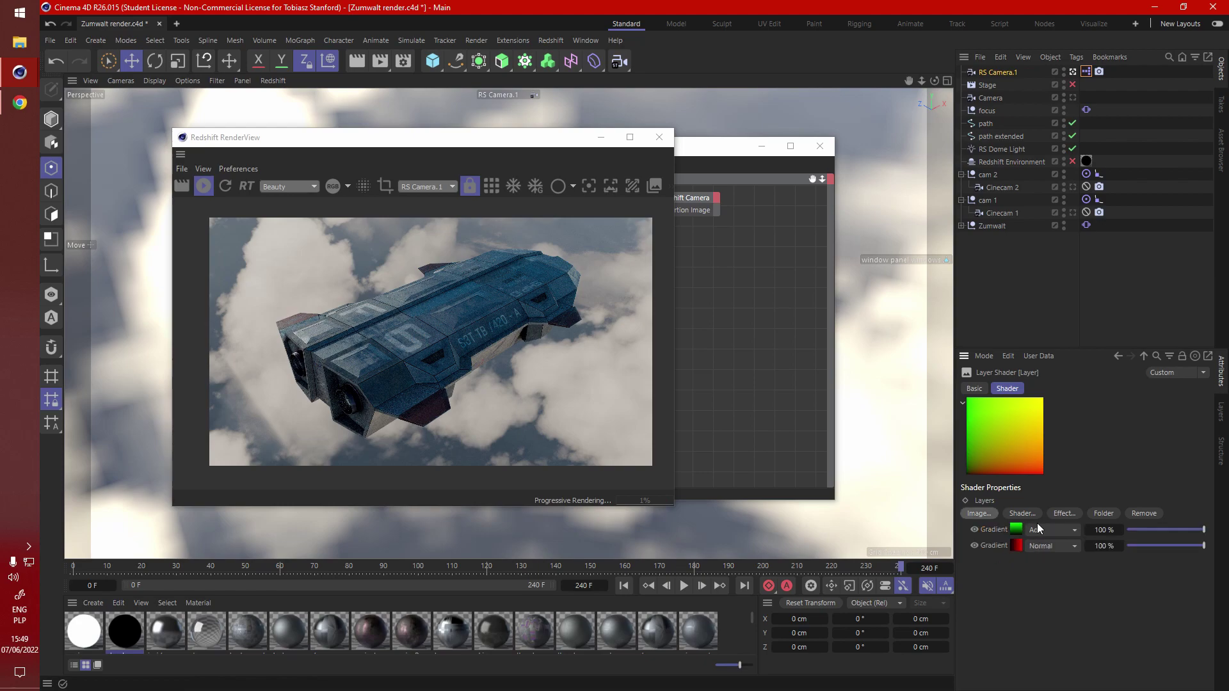
{"action": "left_click", "coordinate": [1073, 516]}
{"action": "left_click", "coordinate": [1134, 635]}
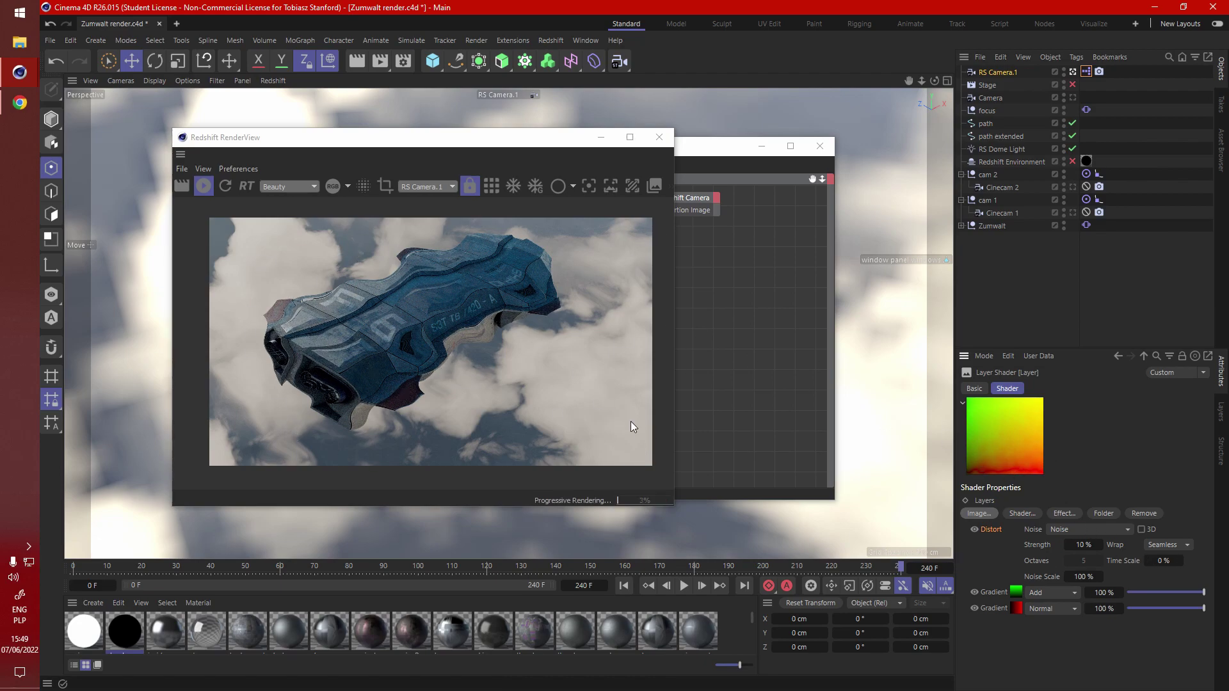
{"action": "left_click", "coordinate": [1112, 533]}
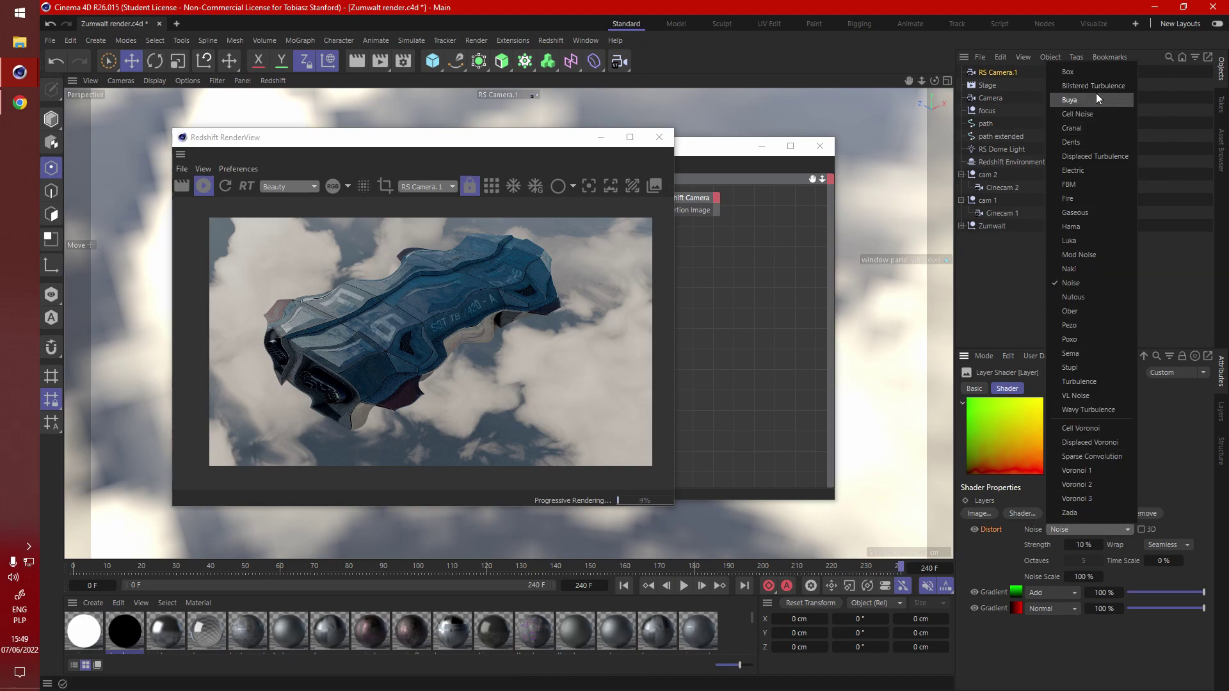
{"action": "left_click", "coordinate": [1097, 114]}
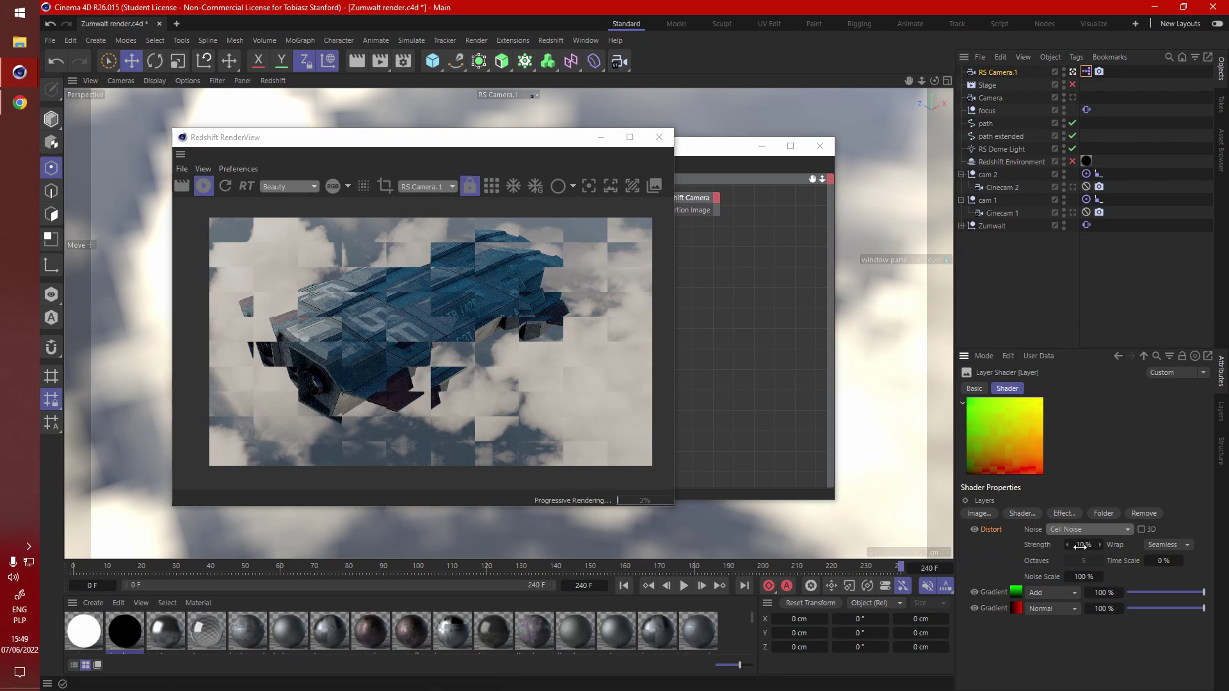
- Set the Distort Noise Scale to 20%, test a 14% Time Scale, then reset it to 0%
{"action": "left_click", "coordinate": [1081, 577]}
{"action": "type", "text": "20"}
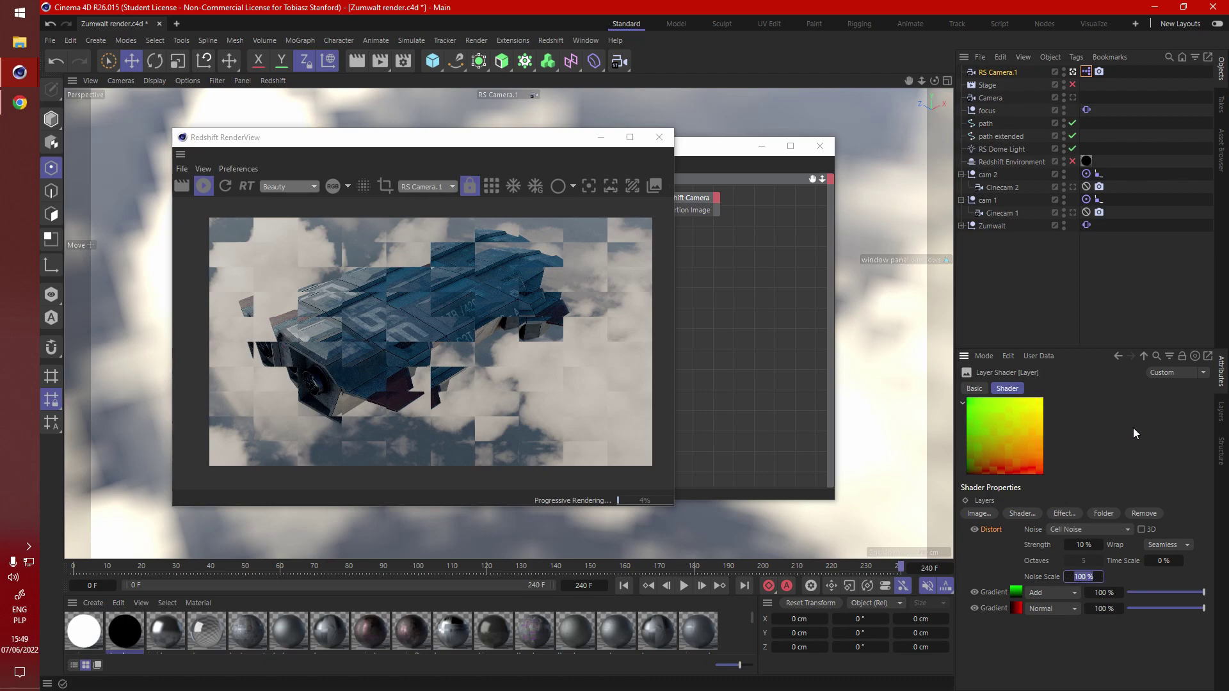
{"action": "key", "text": "Return"}
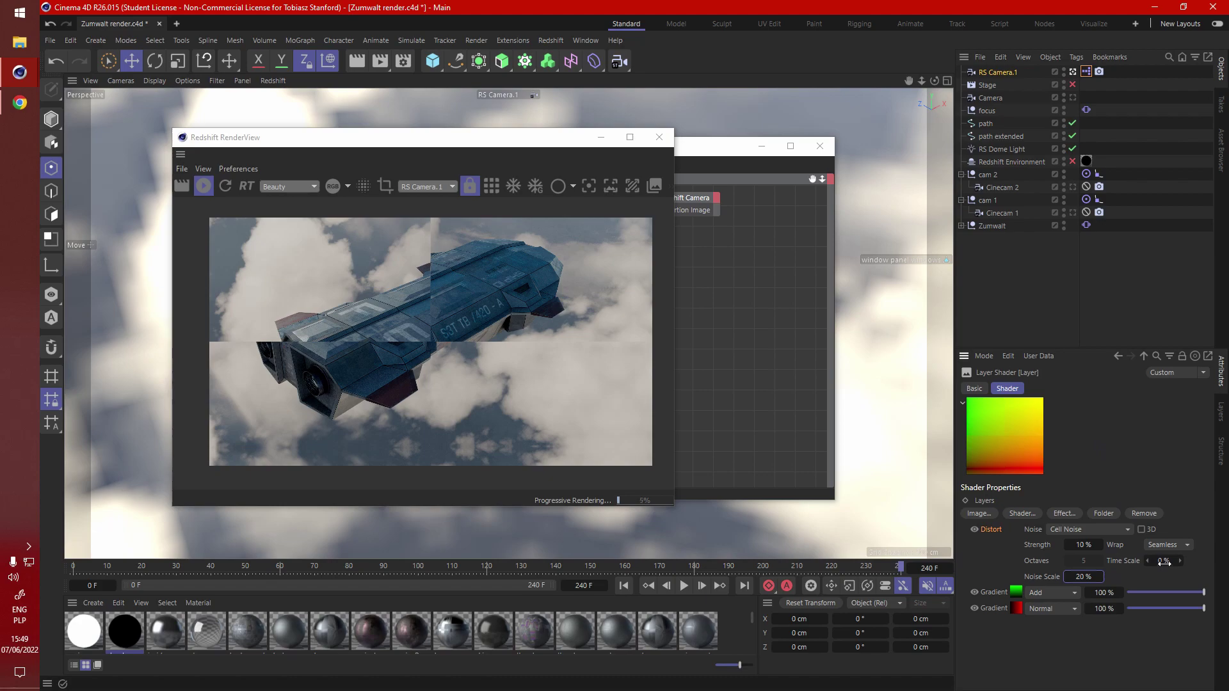
{"action": "left_click_drag", "start_coordinate": [1163, 561], "coordinate": [1175, 561]}
{"action": "left_click", "coordinate": [1162, 561]}
{"action": "key", "text": "BackSpace"}
{"action": "type", "text": "0"}
{"action": "key", "text": "Return"}
- Try Clamp and None wrap modes, restore Seamless, and set Noise Scale to 200%
{"action": "left_click", "coordinate": [1163, 546]}
{"action": "left_click", "coordinate": [1175, 574]}
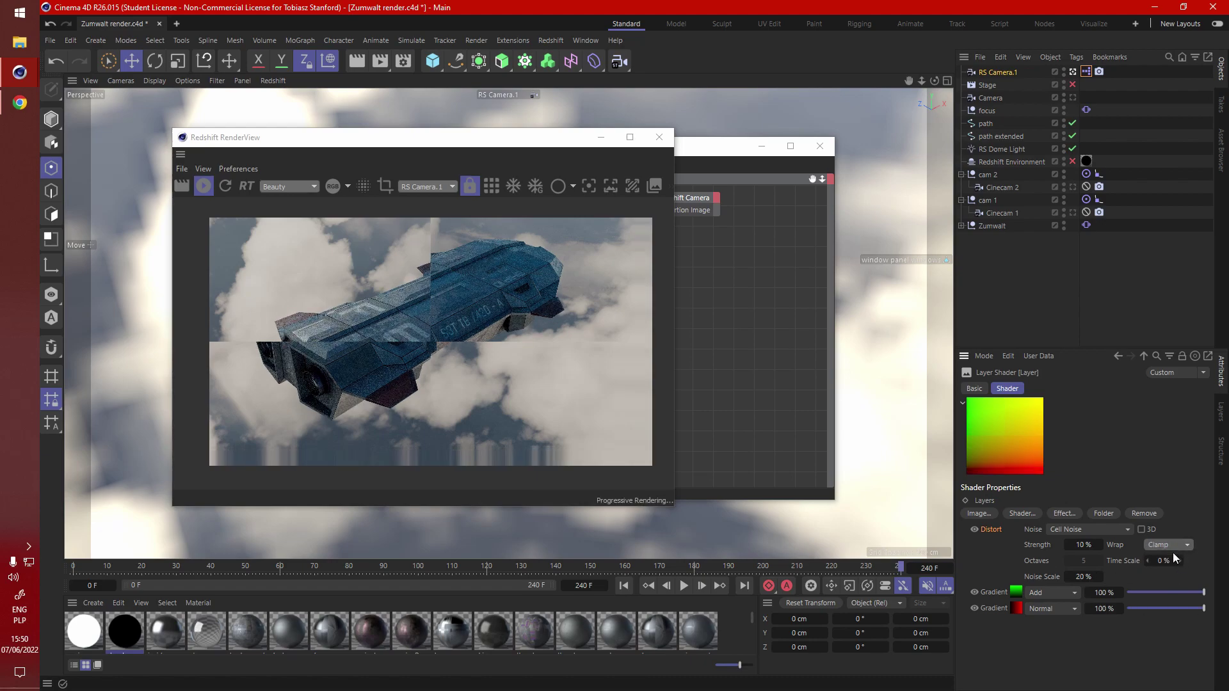
{"action": "left_click", "coordinate": [1172, 547]}
{"action": "left_click", "coordinate": [1171, 559]}
{"action": "left_click", "coordinate": [1176, 544]}
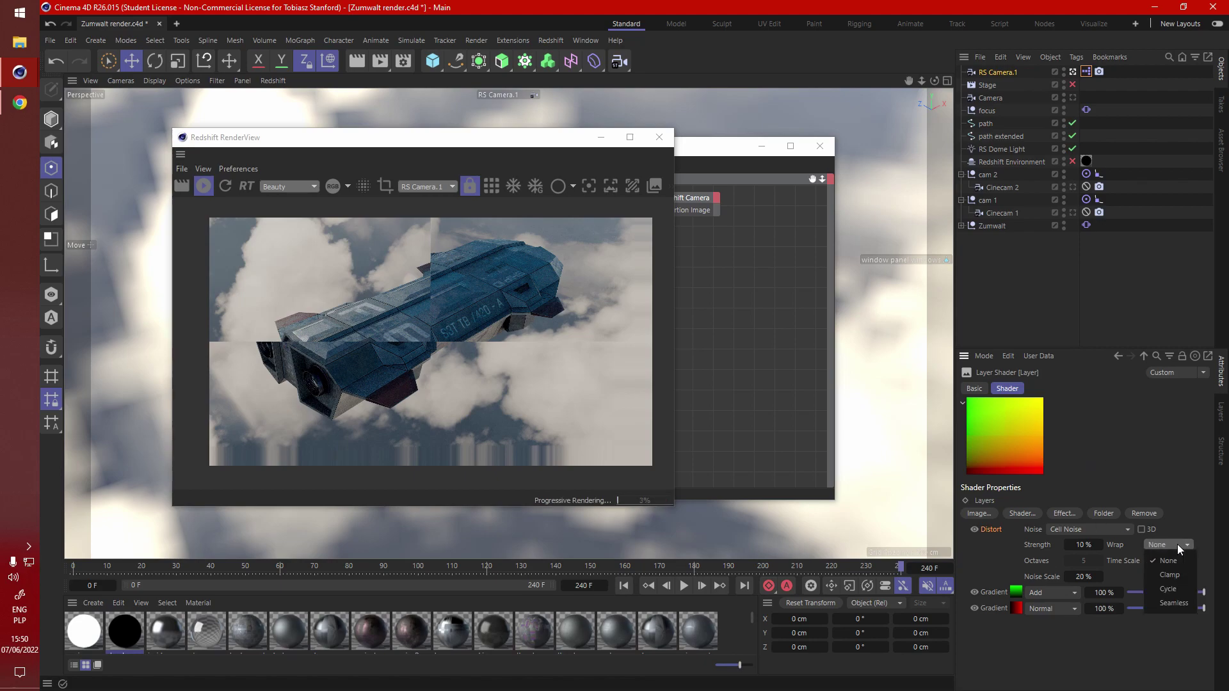
{"action": "left_click", "coordinate": [1174, 603]}
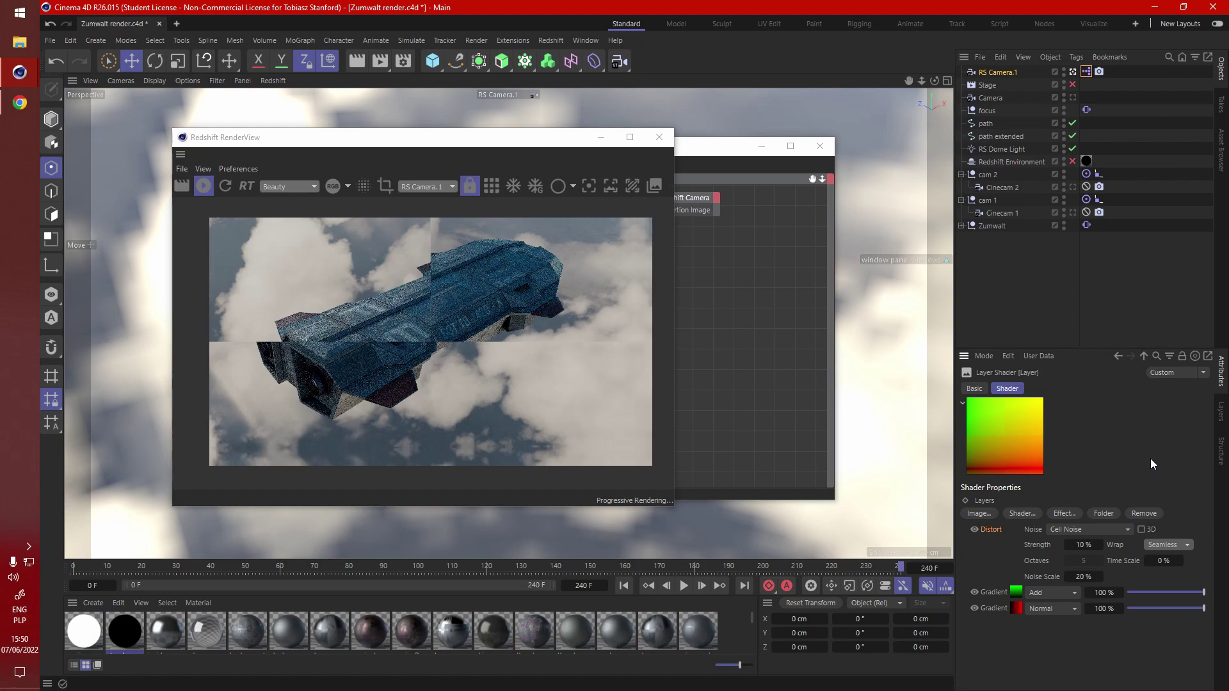
{"action": "left_click", "coordinate": [1082, 577]}
{"action": "type", "text": "200"}
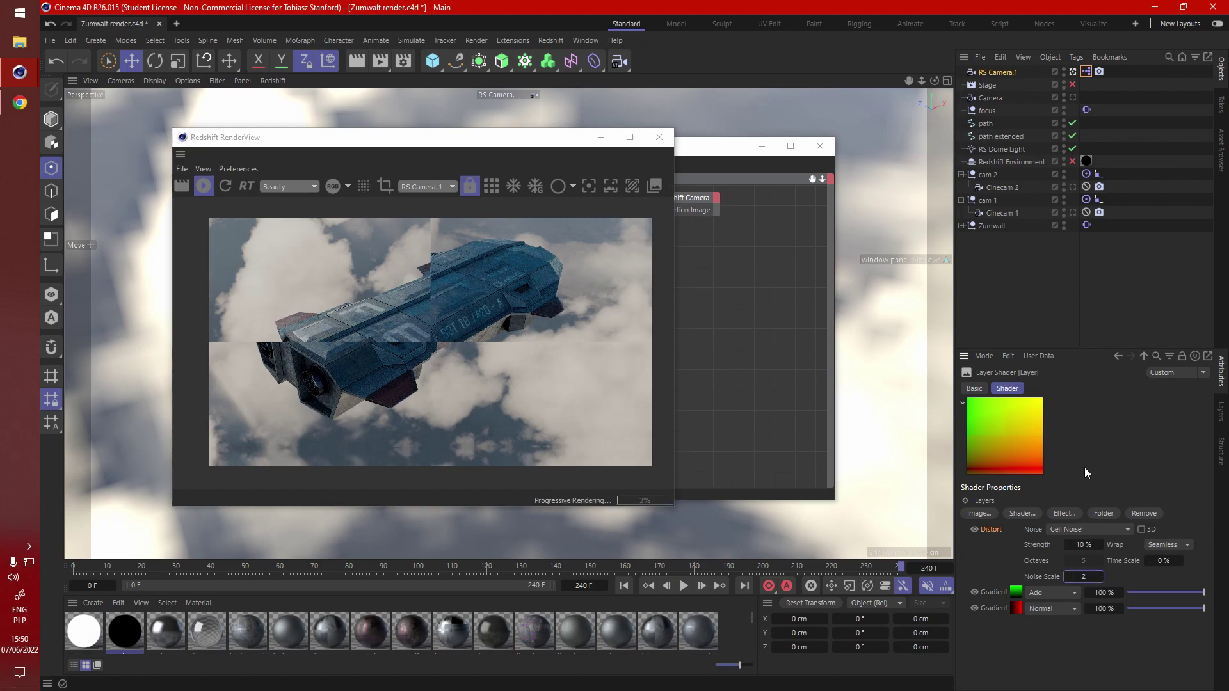
{"action": "key", "text": "Return"}
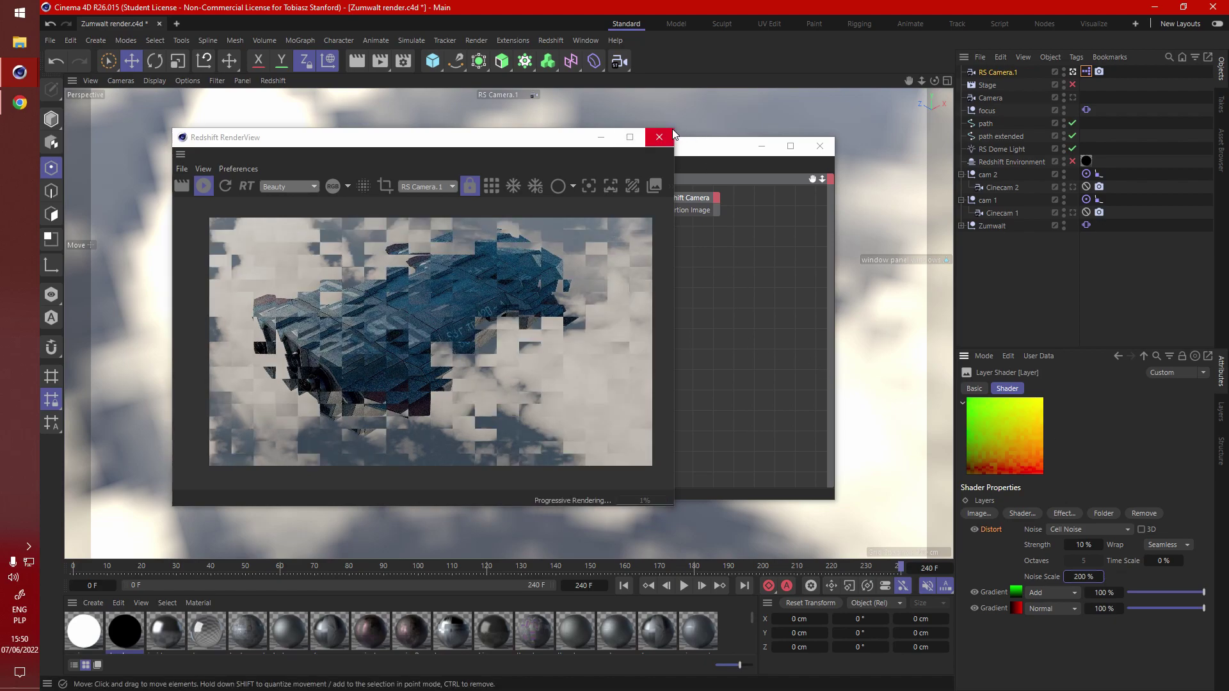
- Enlarge the Redshift RenderView and move it up and left
{"action": "left_click_drag", "start_coordinate": [673, 127], "coordinate": [1002, 34]}
{"action": "scroll", "coordinate": [650, 302], "scroll_direction": "up", "scroll_amount": 3}
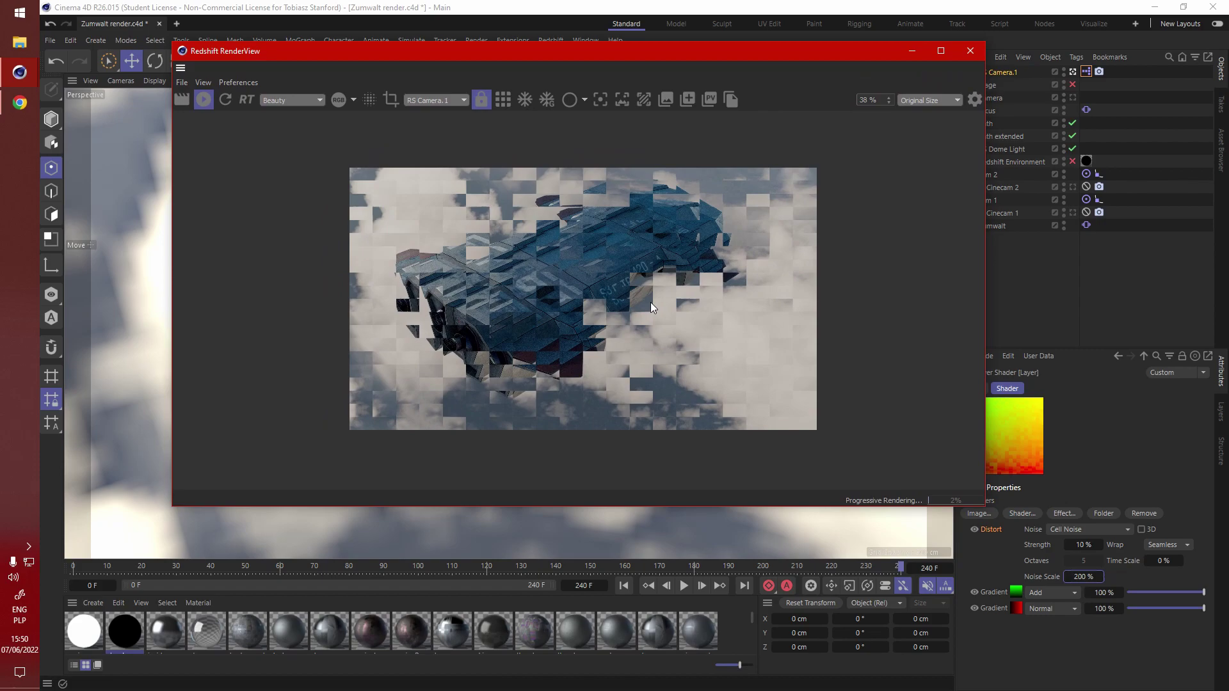
{"action": "scroll", "coordinate": [605, 319], "scroll_direction": "down", "scroll_amount": 1}
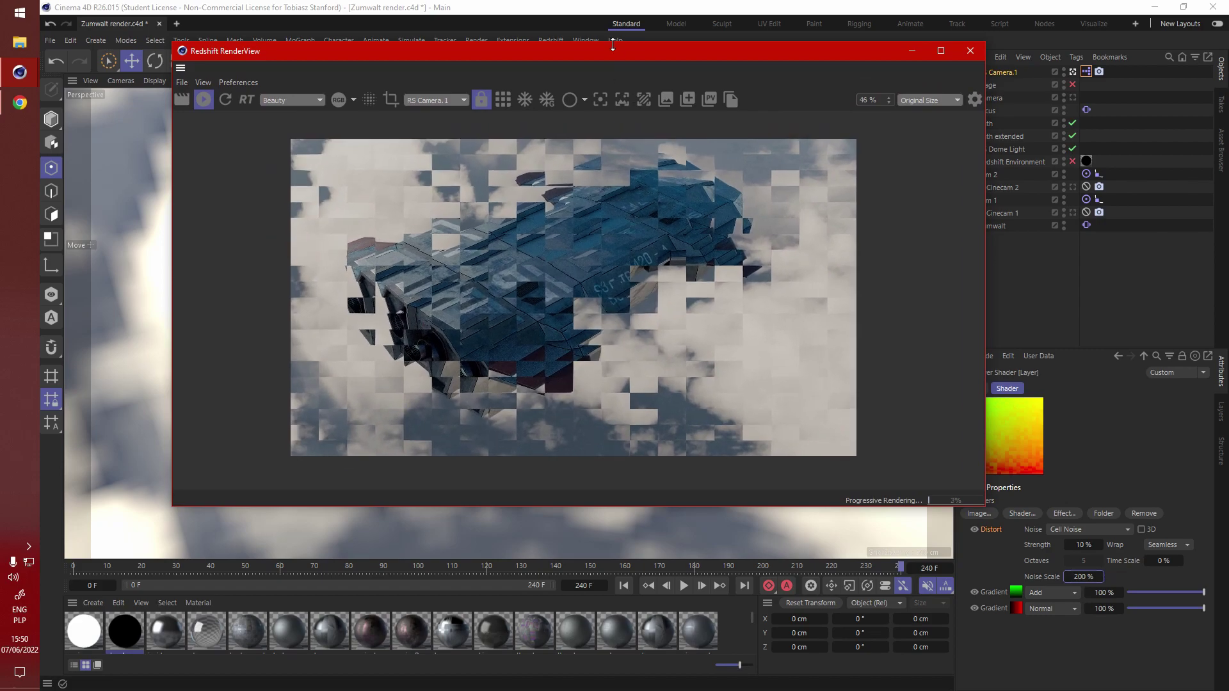
{"action": "left_click_drag", "start_coordinate": [614, 57], "coordinate": [493, 104]}
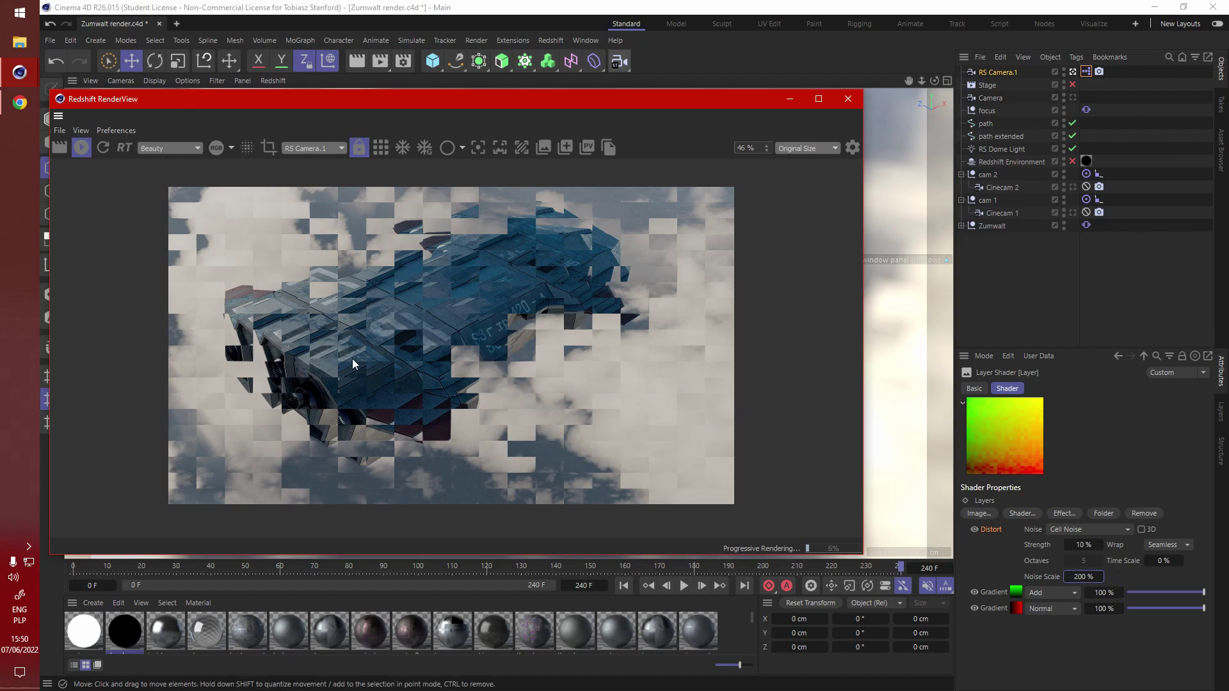
- Set the Distort layer's Strength to 4% and Noise Scale to 40%
{"action": "left_click", "coordinate": [1082, 545]}
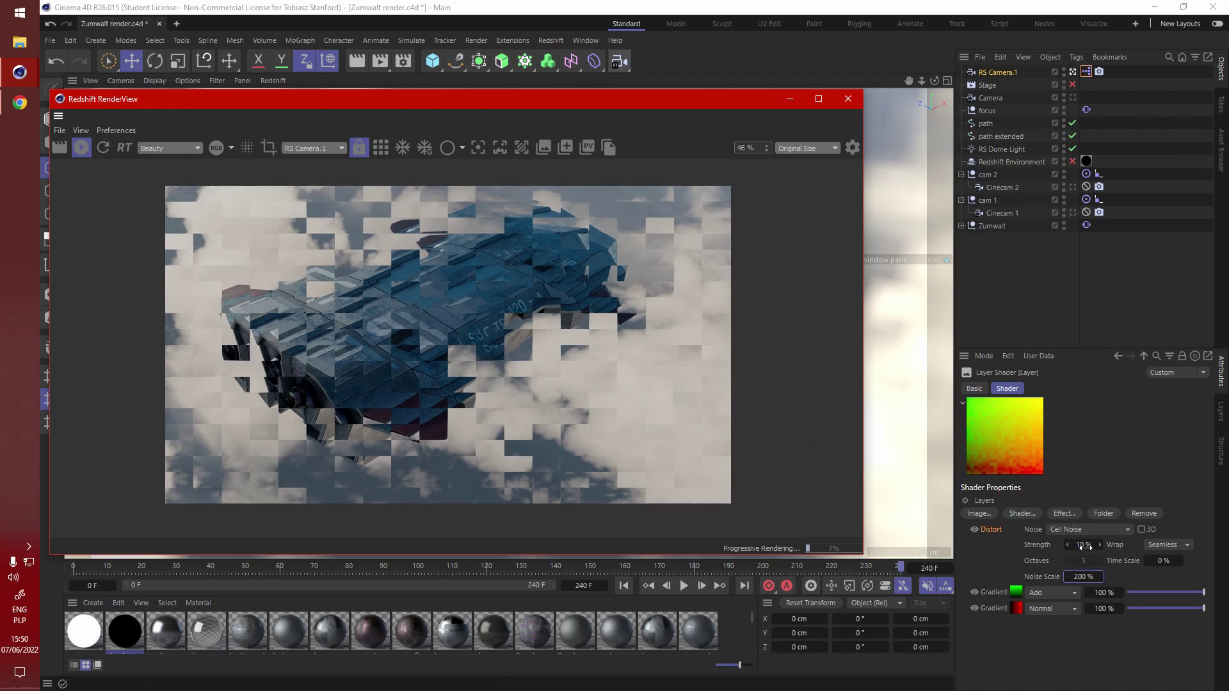
{"action": "type", "text": "4"}
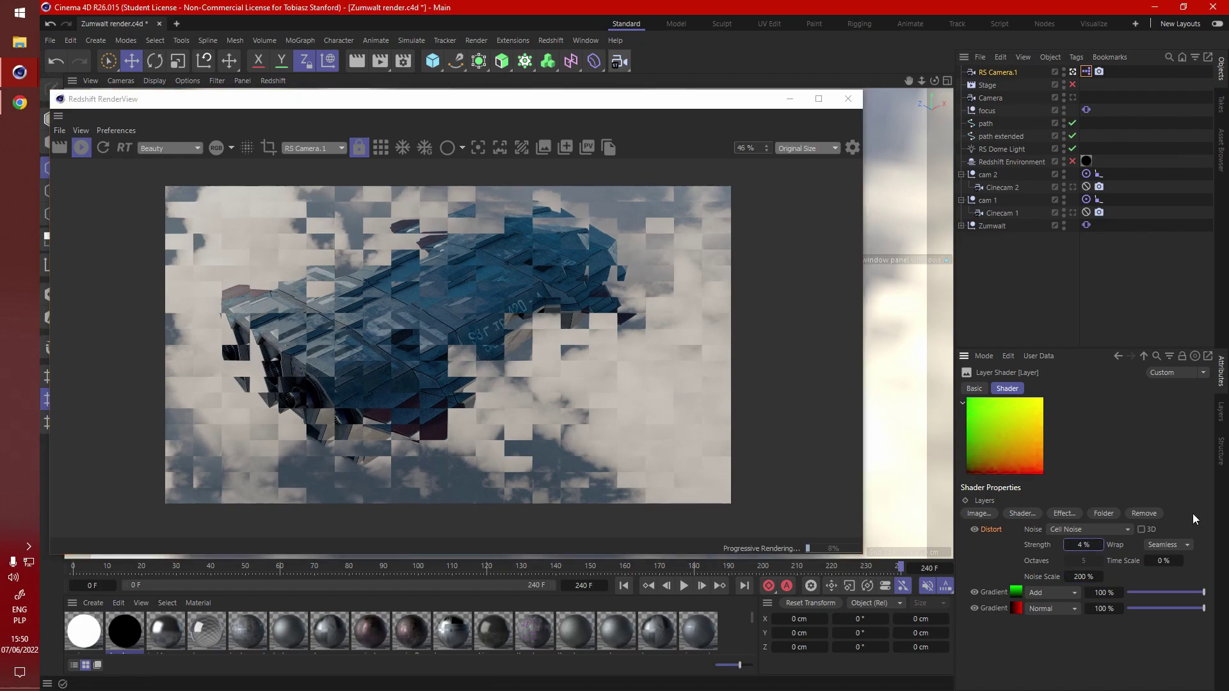
{"action": "key", "text": "Tab"}
{"action": "type", "text": "40"}
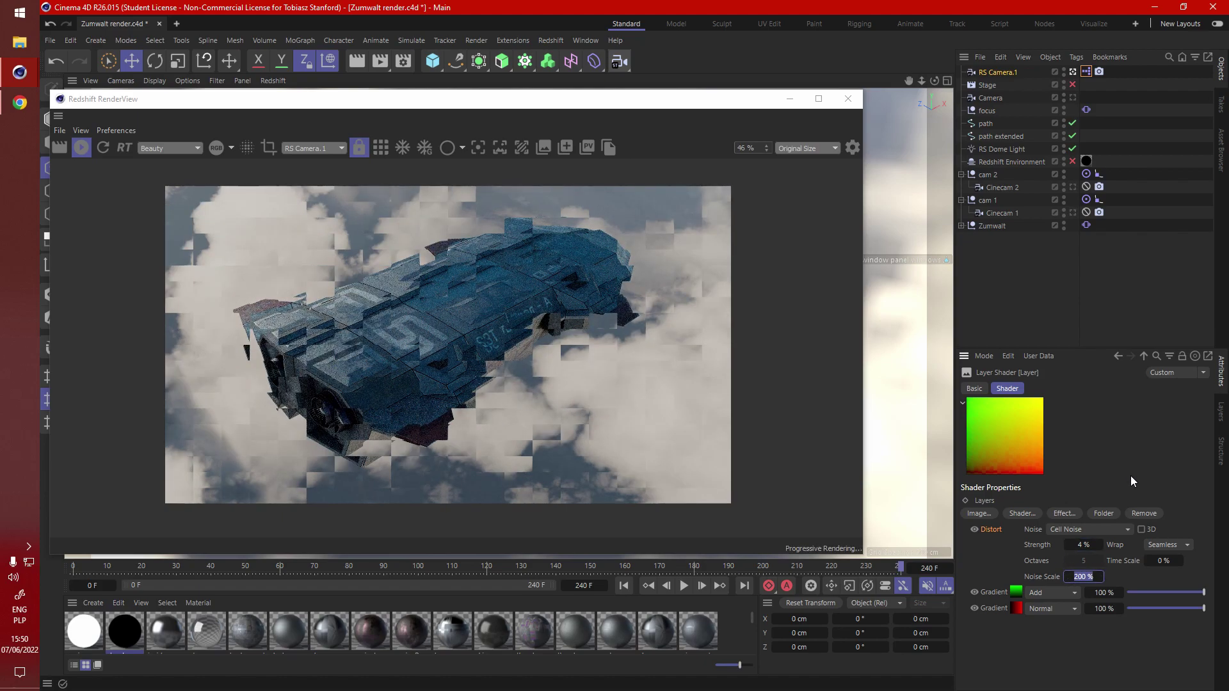
{"action": "key", "text": "Return"}
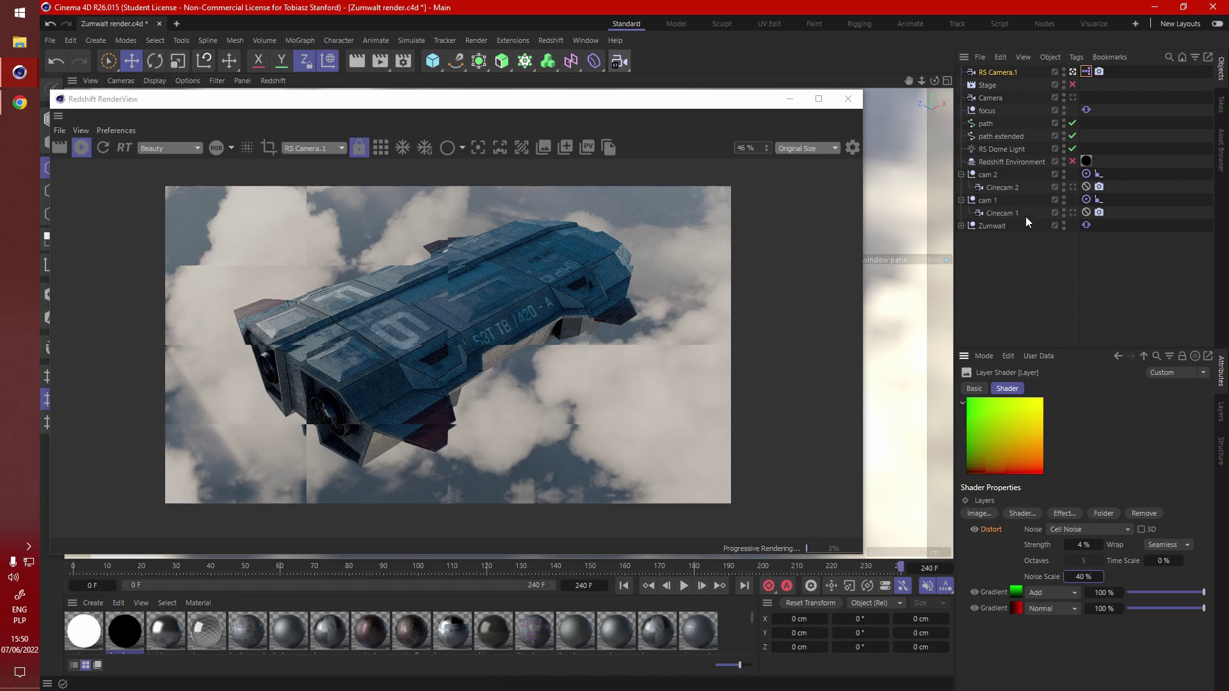
- Show RS Camera.1's Distortion settings and select the baked RSC4D-BakedShader .tif path text
{"action": "left_click", "coordinate": [997, 72]}
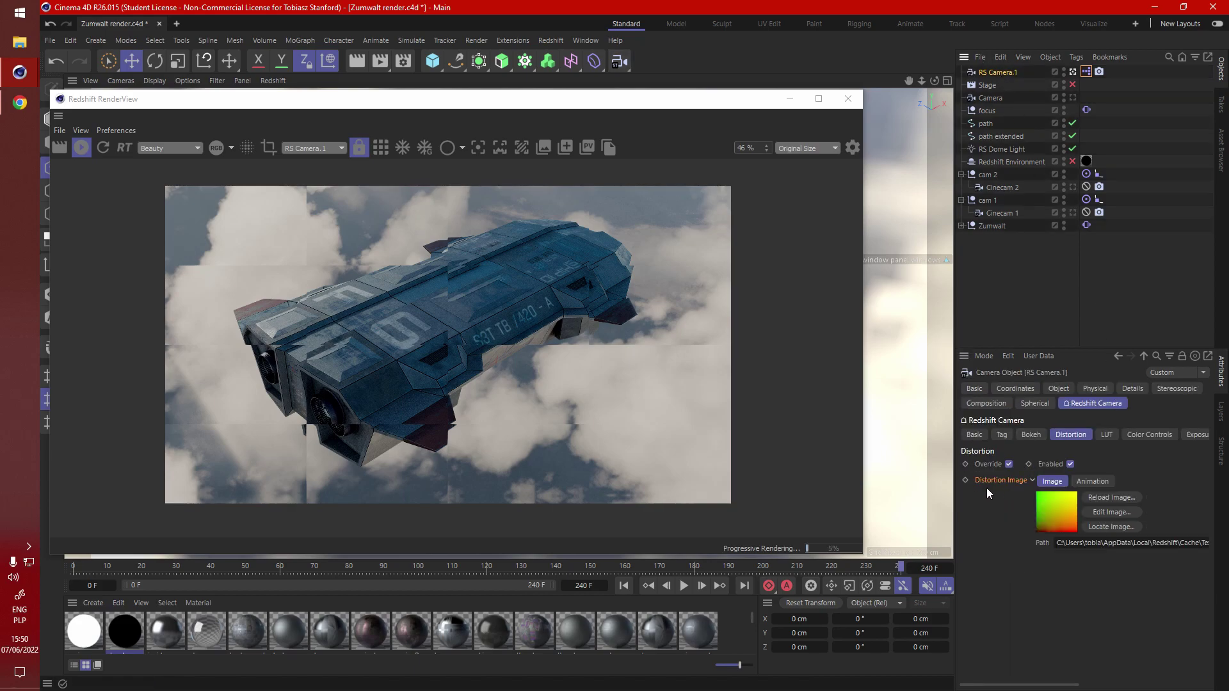
{"action": "left_click", "coordinate": [1055, 543]}
{"action": "left_click", "coordinate": [1128, 593]}
{"action": "left_click_drag", "start_coordinate": [1059, 543], "coordinate": [1210, 545]}
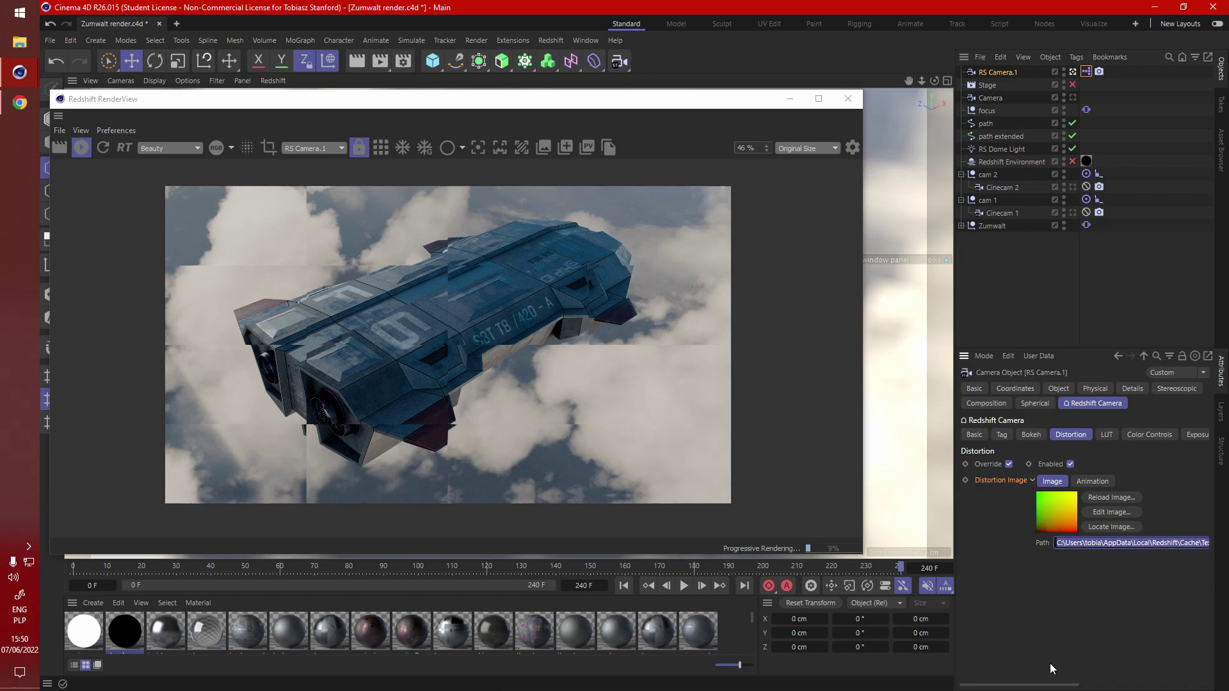
{"action": "mouse_move", "coordinate": [1046, 687]}
{"action": "left_mouse_down"}
{"action": "mouse_move", "coordinate": [1178, 686]}
{"action": "mouse_move", "coordinate": [1066, 681]}
{"action": "left_mouse_up"}
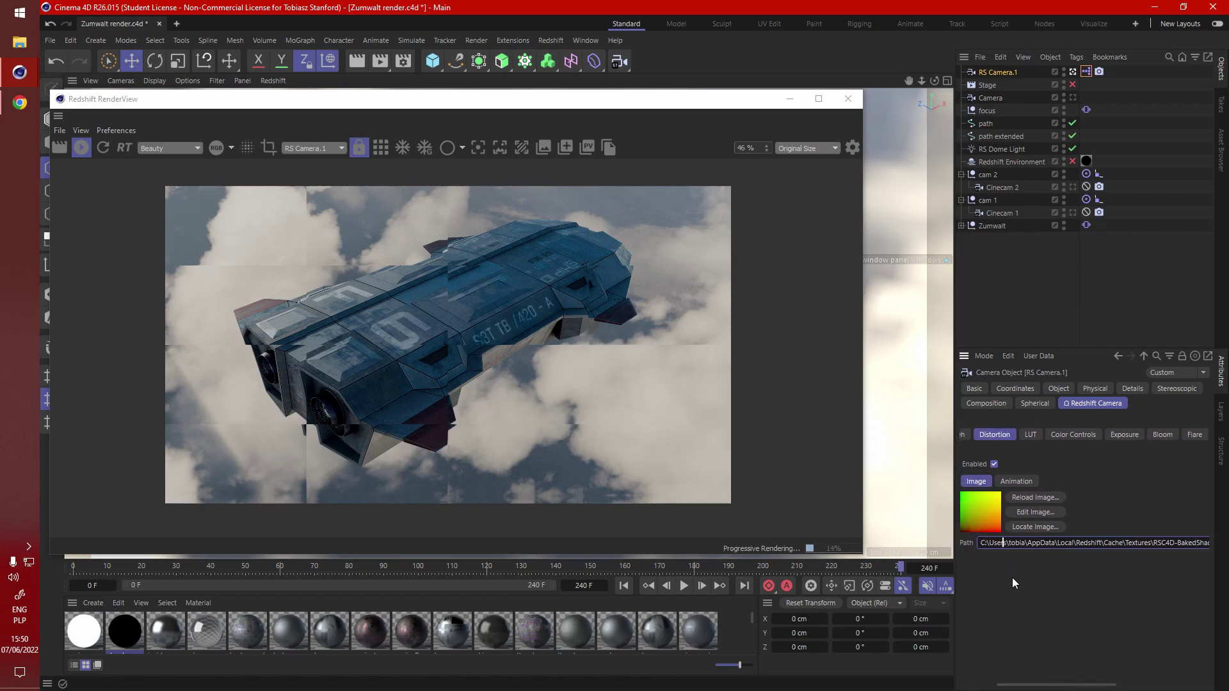
{"action": "left_click", "coordinate": [1006, 543]}
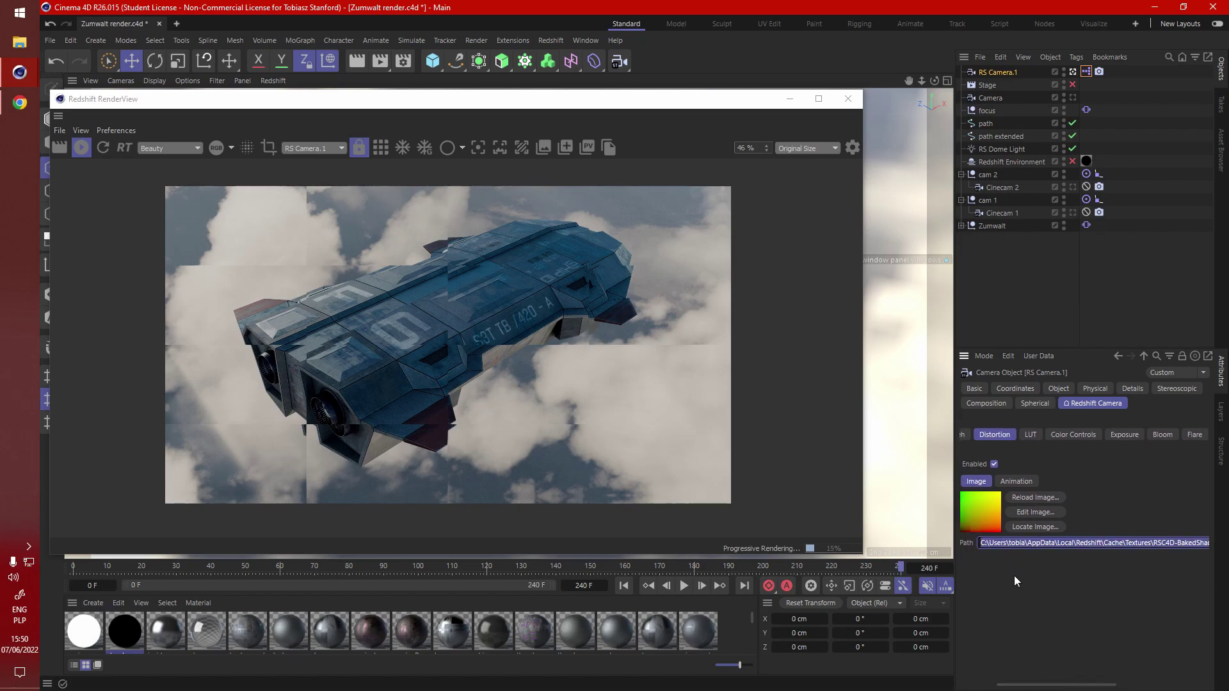
{"action": "left_click", "coordinate": [19, 42]}
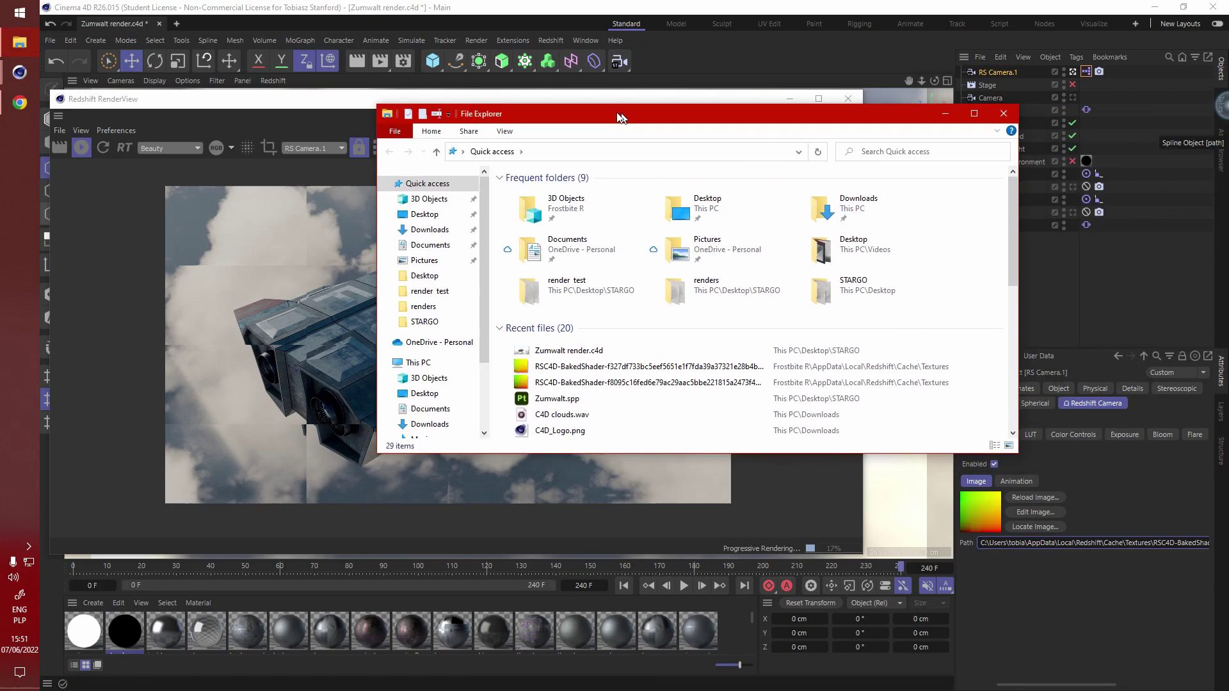
{"action": "left_click", "coordinate": [642, 148]}
{"action": "type", "text": "C:\\Users\\tobia\\AppData\\Local\\Redshift\\Cache\\Textures\\RSC4D-BakedShader-6176061c81b423162b67b957ce55411d462d5adb.tif"}
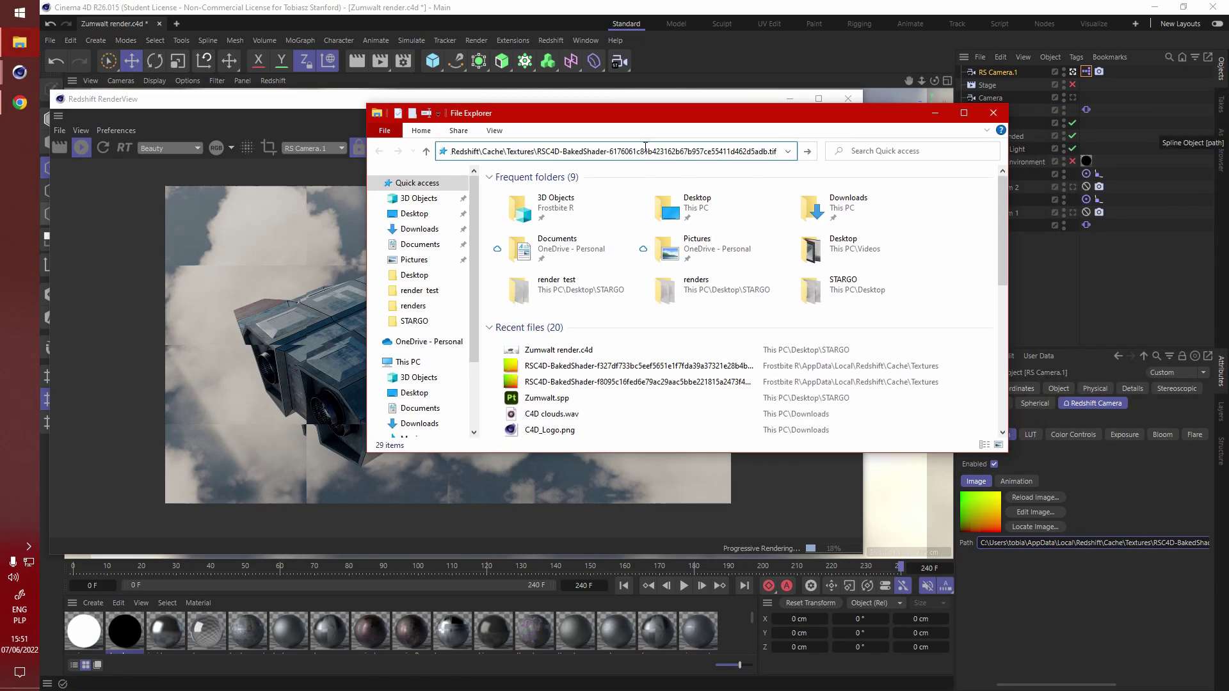
{"action": "key", "text": "Return"}
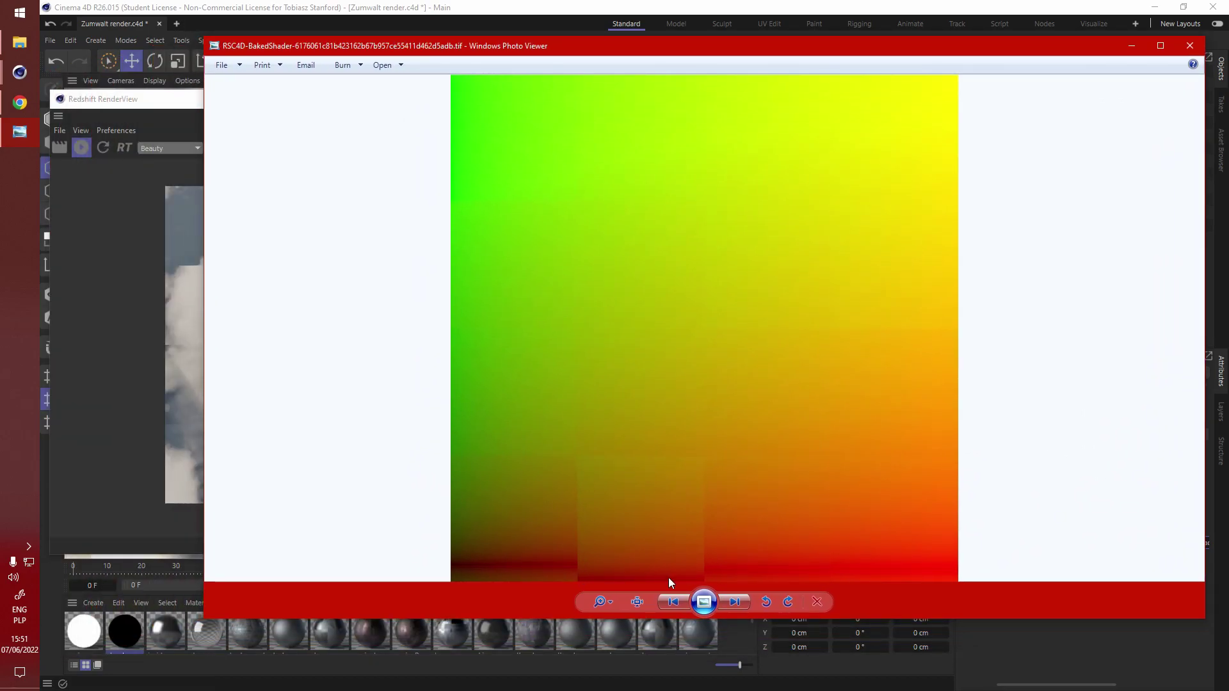
{"action": "left_click_drag", "start_coordinate": [556, 63], "coordinate": [461, 90]}
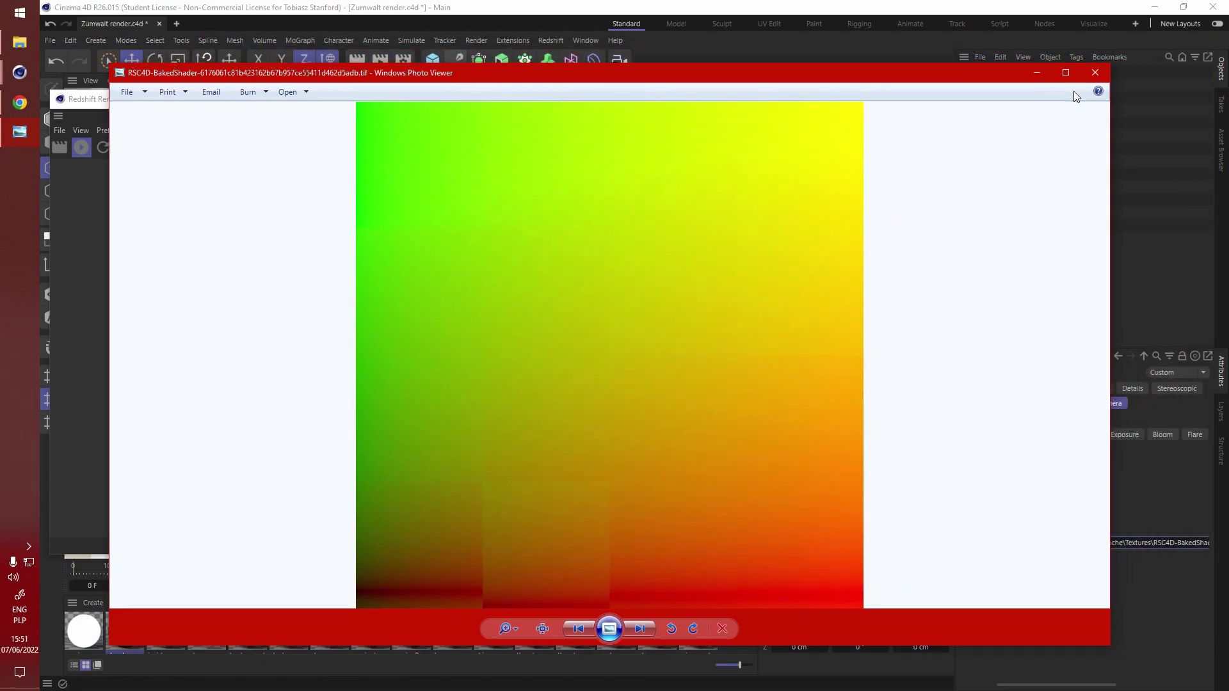
{"action": "left_click", "coordinate": [1094, 72]}
{"action": "left_click", "coordinate": [824, 121]}
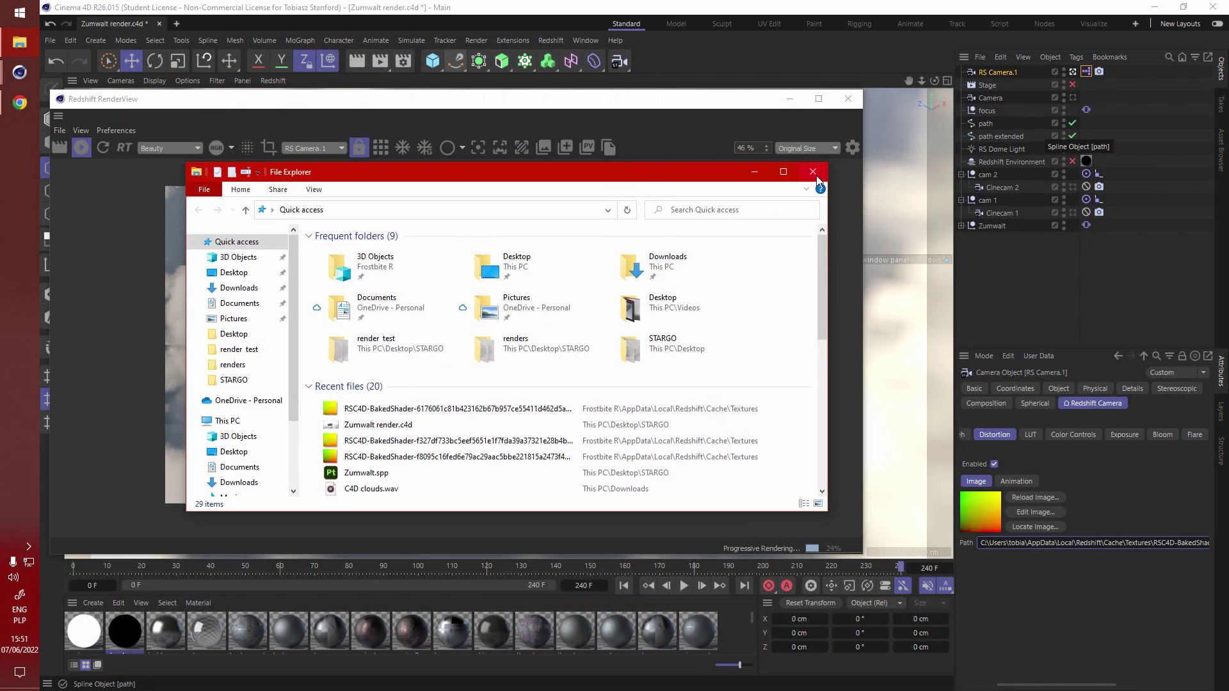
{"action": "left_click_drag", "start_coordinate": [647, 108], "coordinate": [715, 90]}
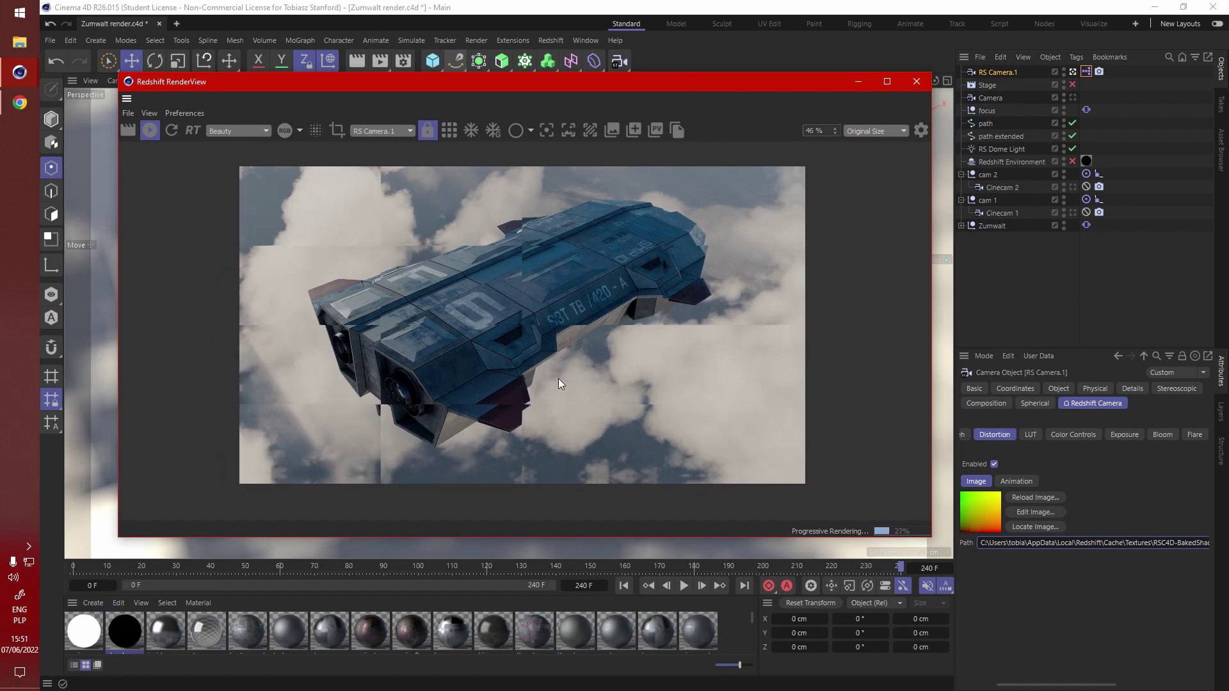
{"action": "scroll", "coordinate": [544, 377], "scroll_direction": "up", "scroll_amount": 1}
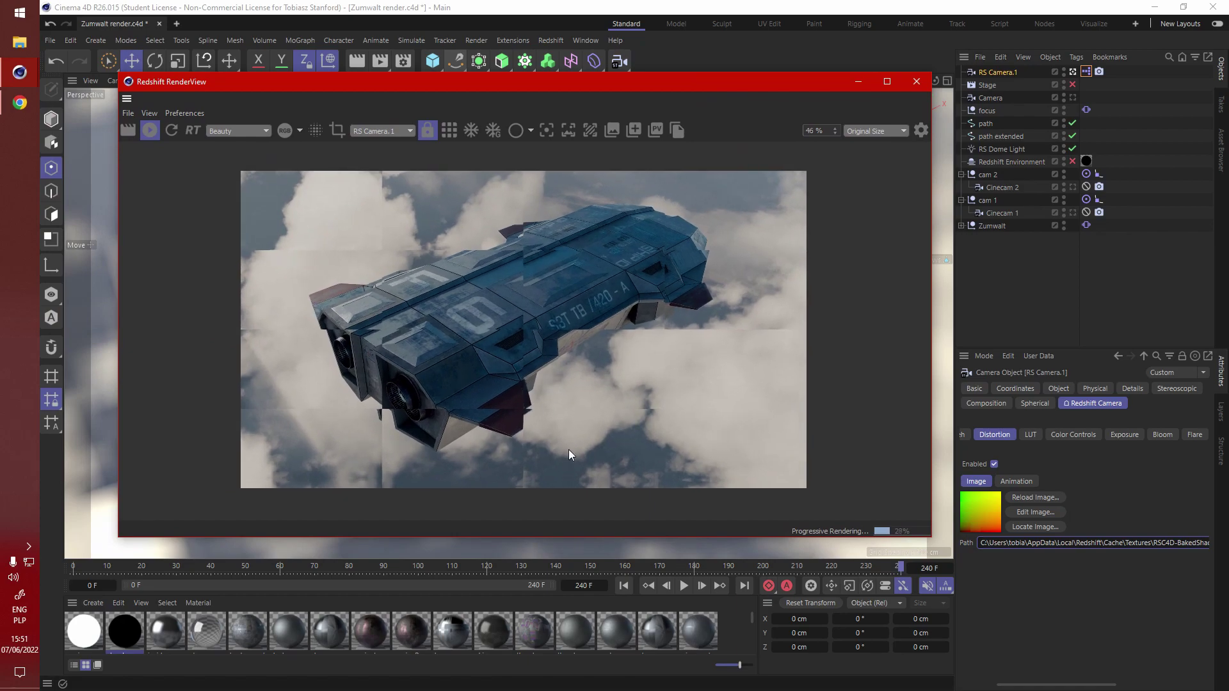